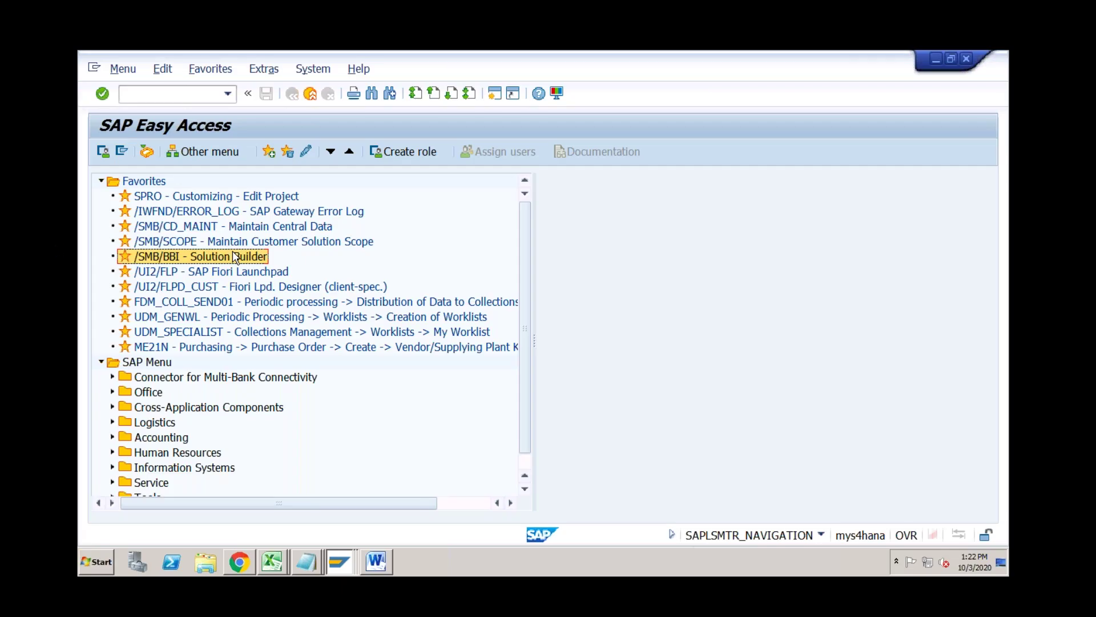
Place the cursor in the SAP GUI command field to enter a transaction code.
{"action": "left_click", "coordinate": [179, 100]}
Run transaction SPRO and open the SAP Reference IMG.
{"action": "type", "text": "spro"}
{"action": "key", "text": "Return"}
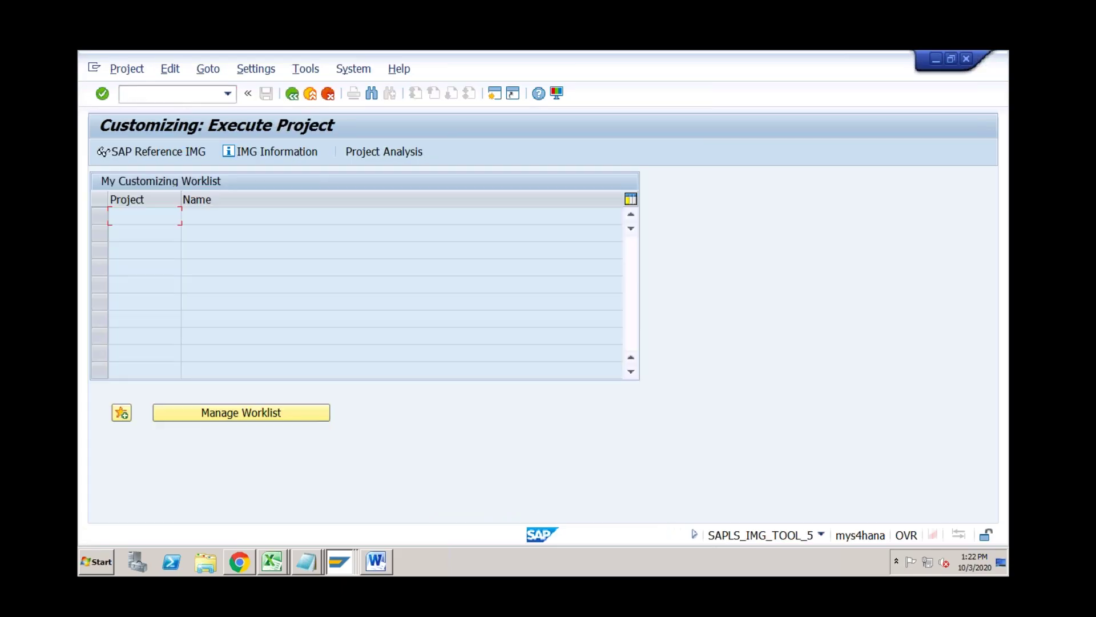
{"action": "left_click", "coordinate": [147, 152]}
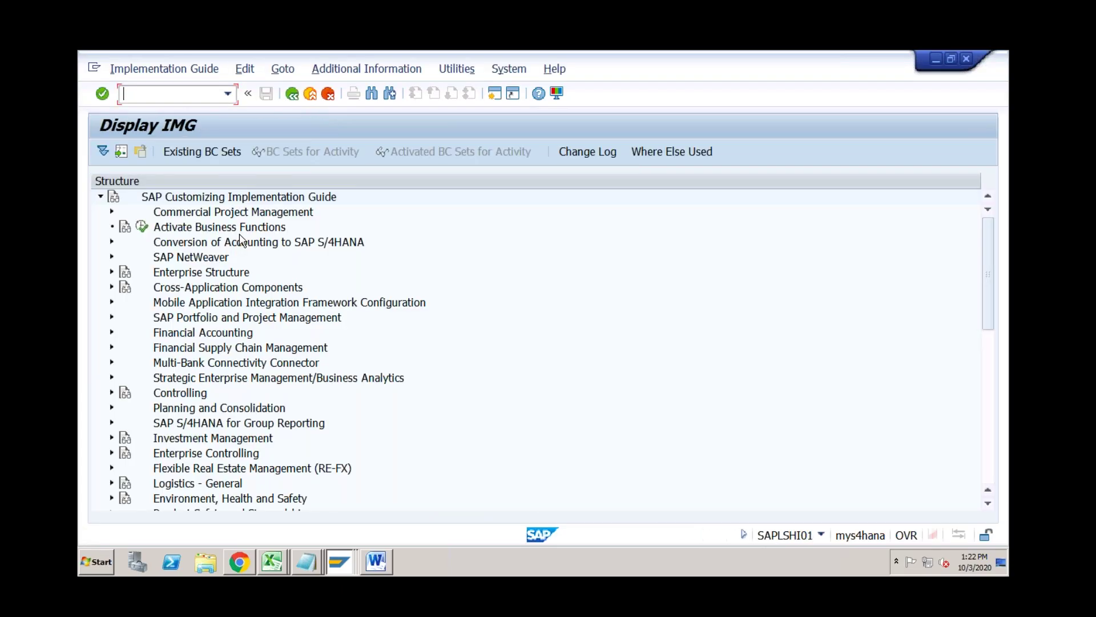
{"action": "left_click", "coordinate": [988, 349]}
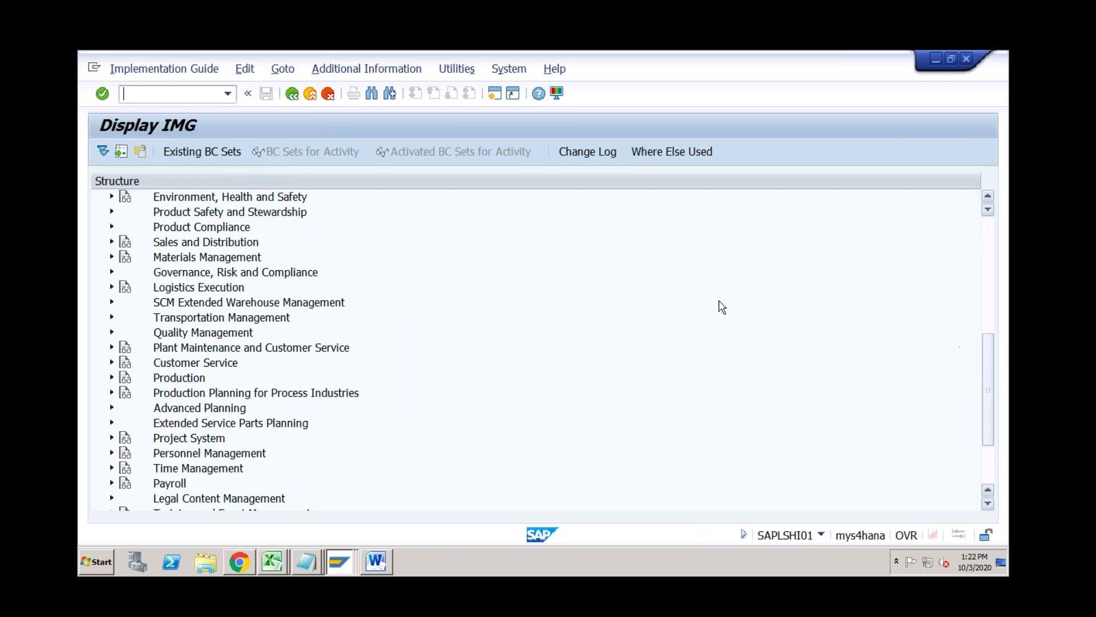
Expand Materials Management > Purchasing > Purchase Order > Flexible Workflow and run Scenario Activation.
{"action": "left_click", "coordinate": [113, 257]}
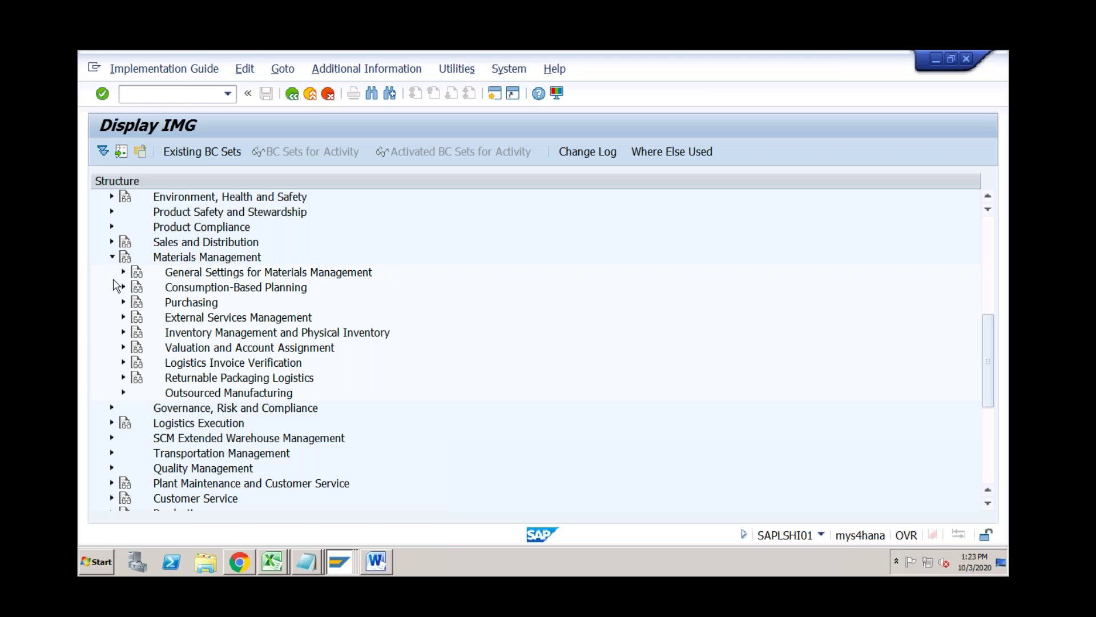
{"action": "left_click", "coordinate": [124, 303]}
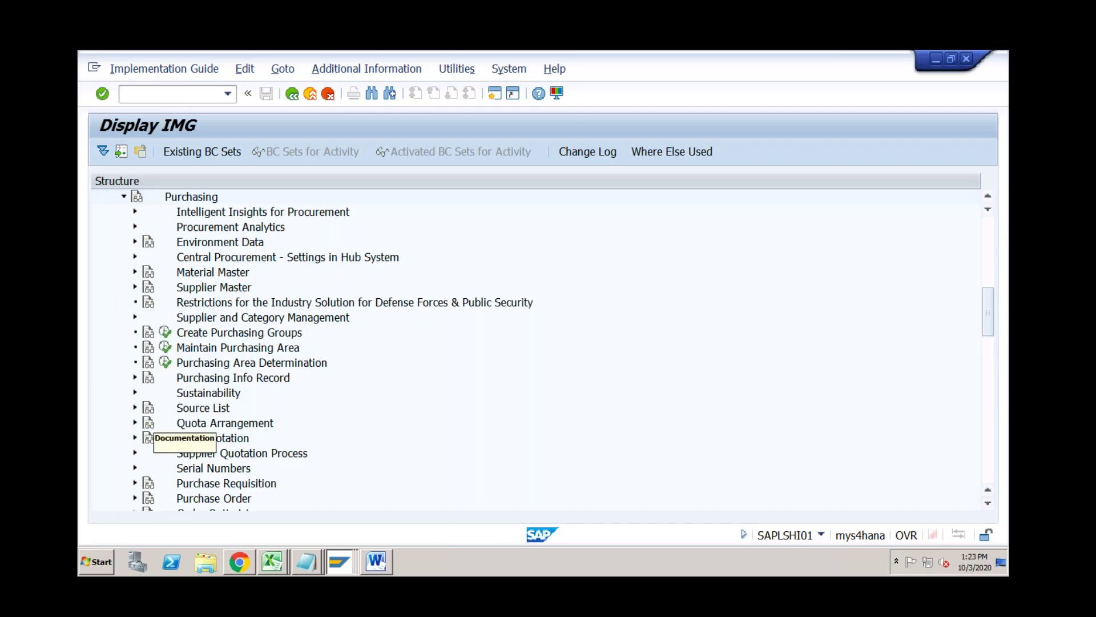
{"action": "left_click", "coordinate": [135, 498]}
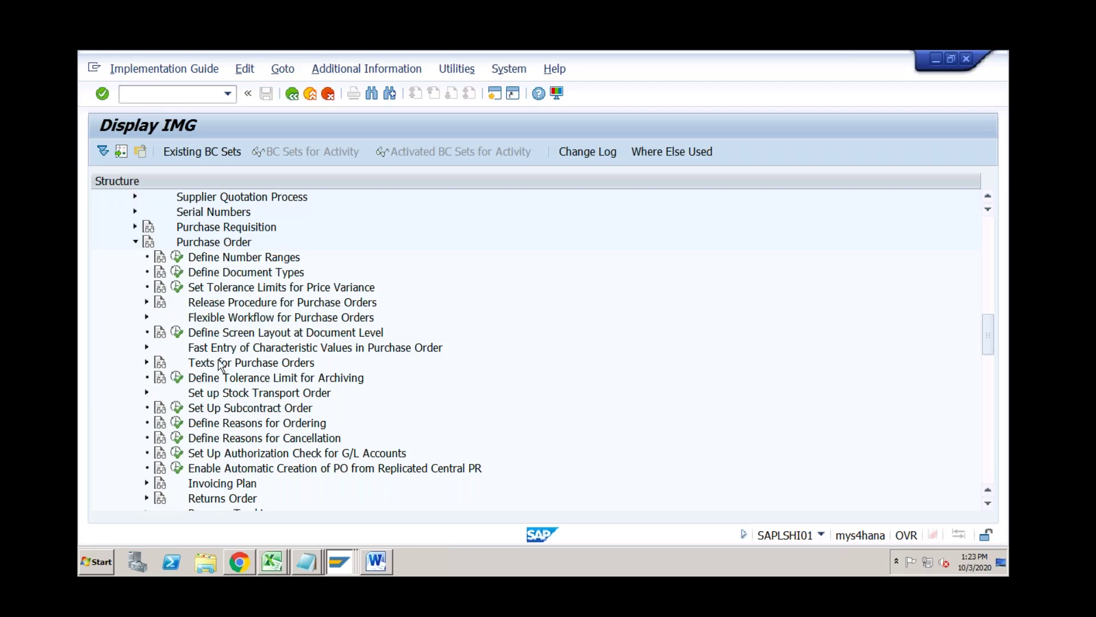
{"action": "left_click", "coordinate": [200, 318]}
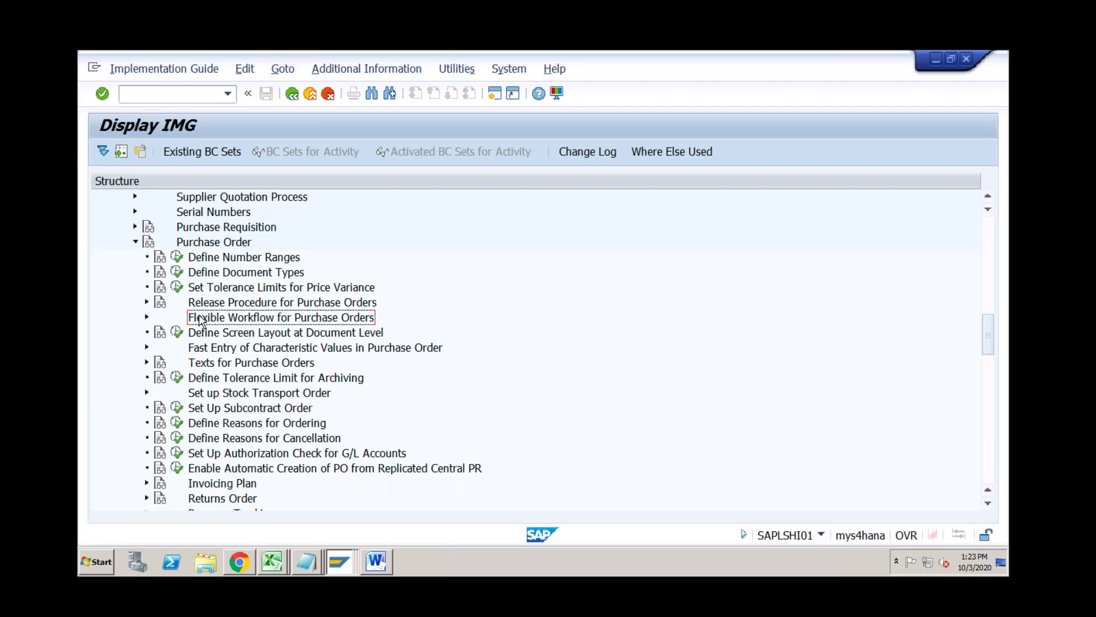
{"action": "left_click", "coordinate": [146, 317]}
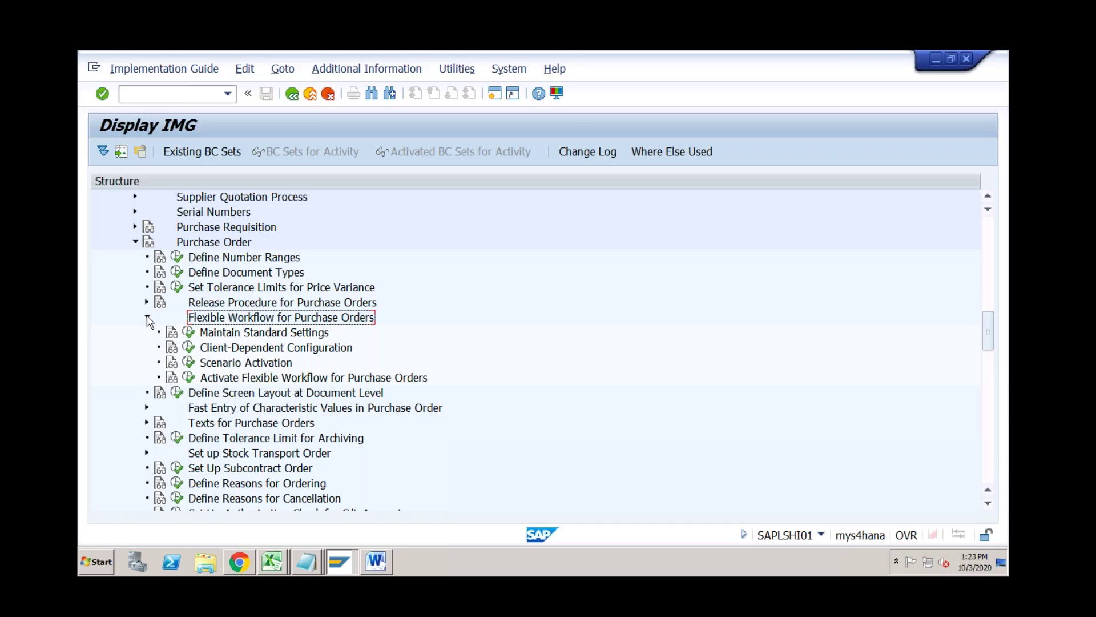
{"action": "left_click", "coordinate": [189, 362]}
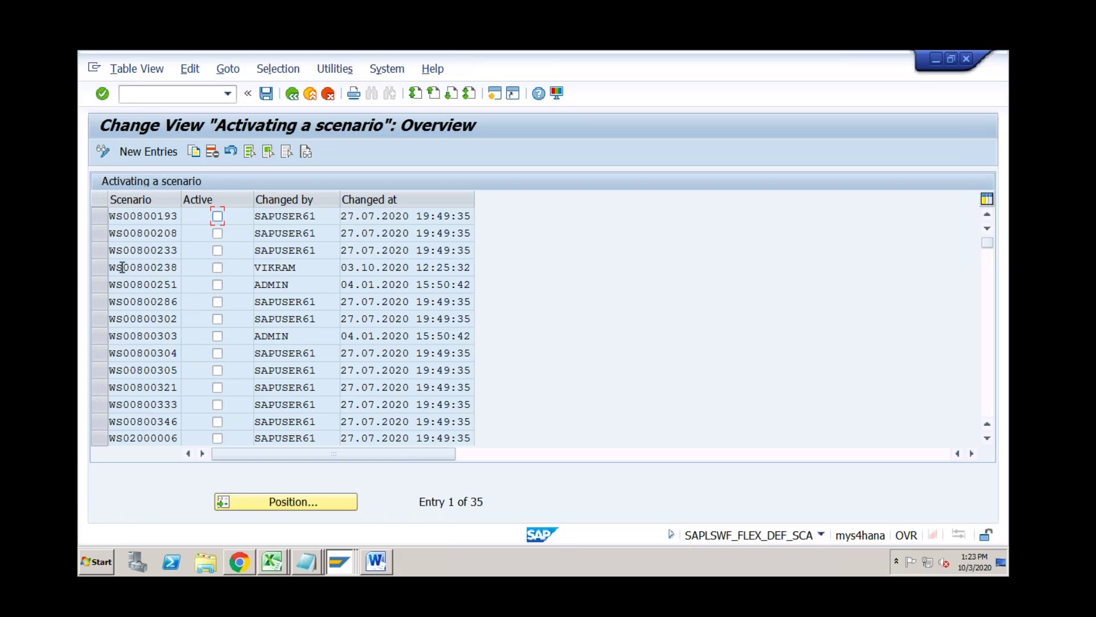
Mark scenario WS00800238 Active, then bring up the Fiori Purchasing Configuration page.
{"action": "left_click", "coordinate": [174, 267]}
{"action": "left_click", "coordinate": [217, 268]}
{"action": "left_click", "coordinate": [240, 562]}
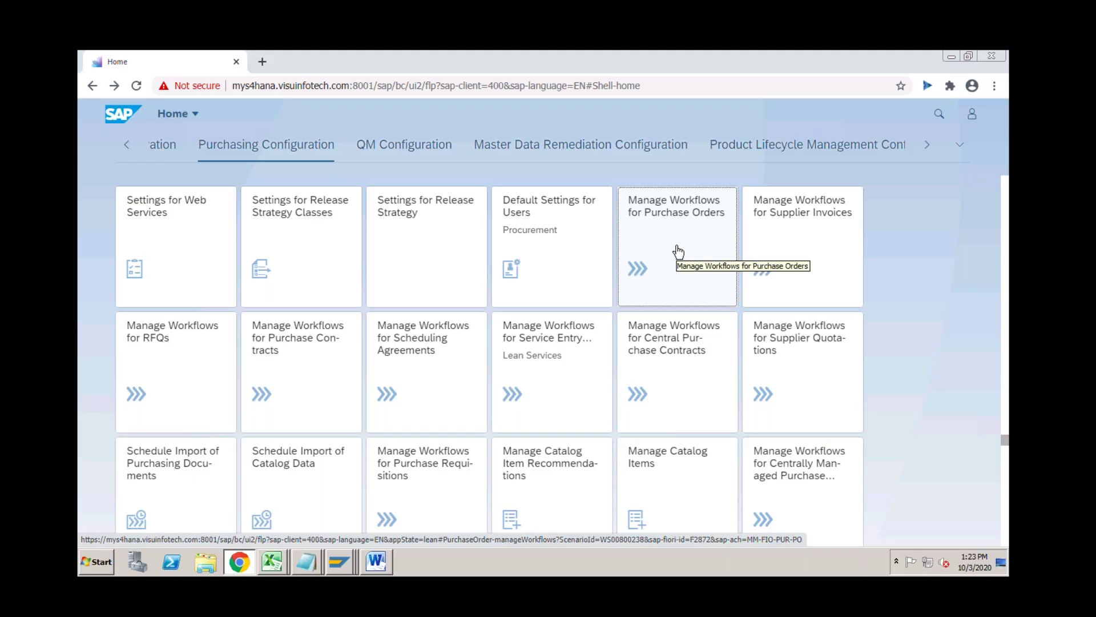
Open Manage Workflows for Purchase Orders, sign in, and check its no-scenarios message.
{"action": "left_click", "coordinate": [678, 251]}
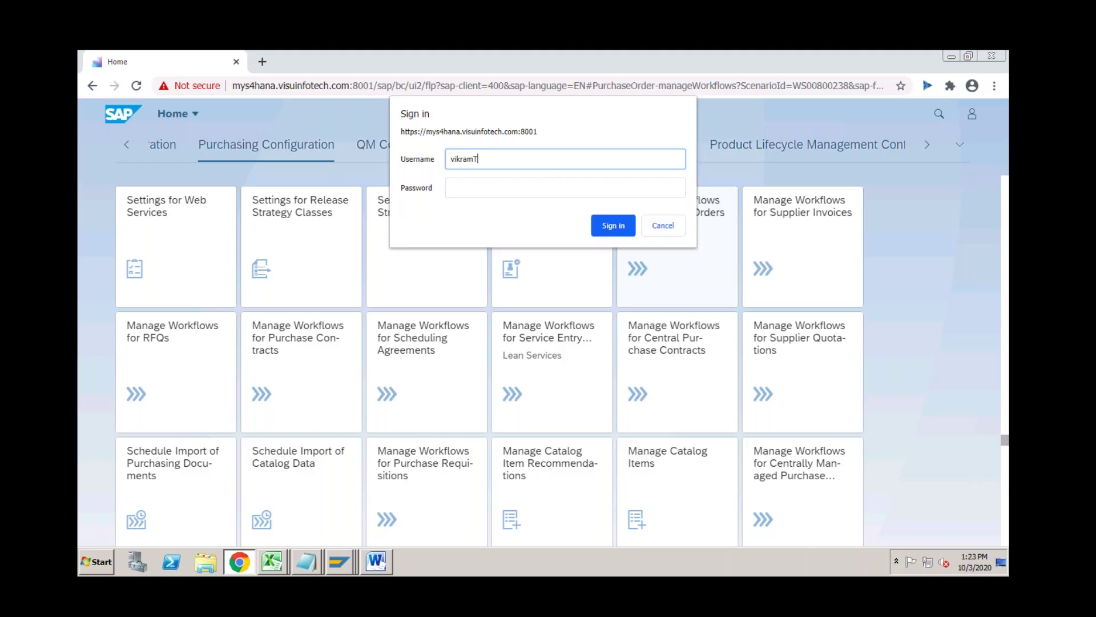
{"action": "left_click", "coordinate": [451, 187]}
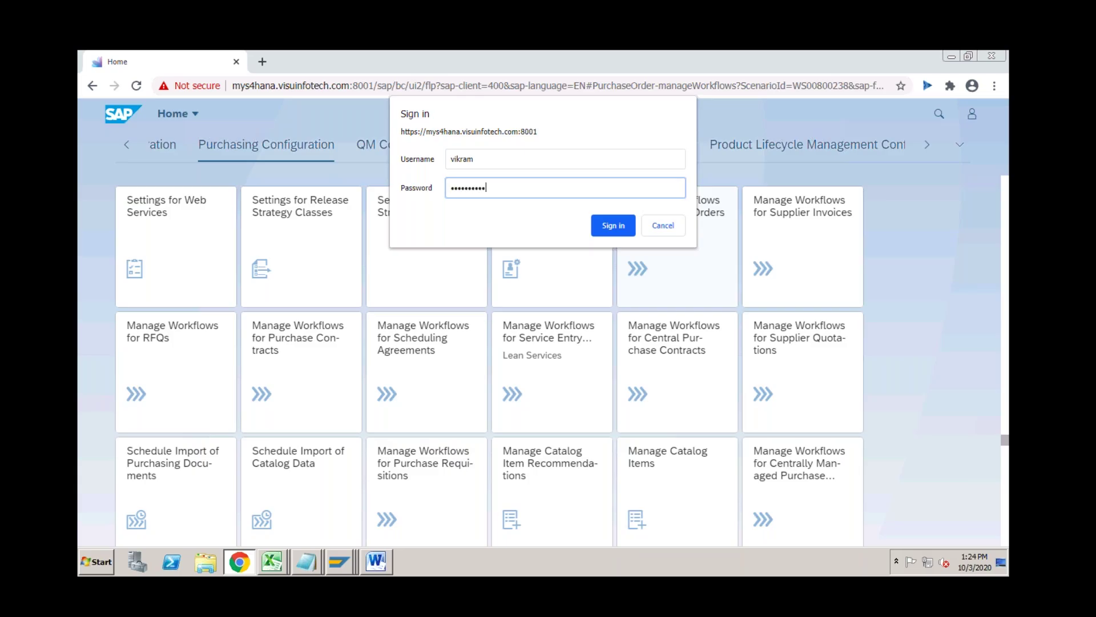
{"action": "key", "text": "Return"}
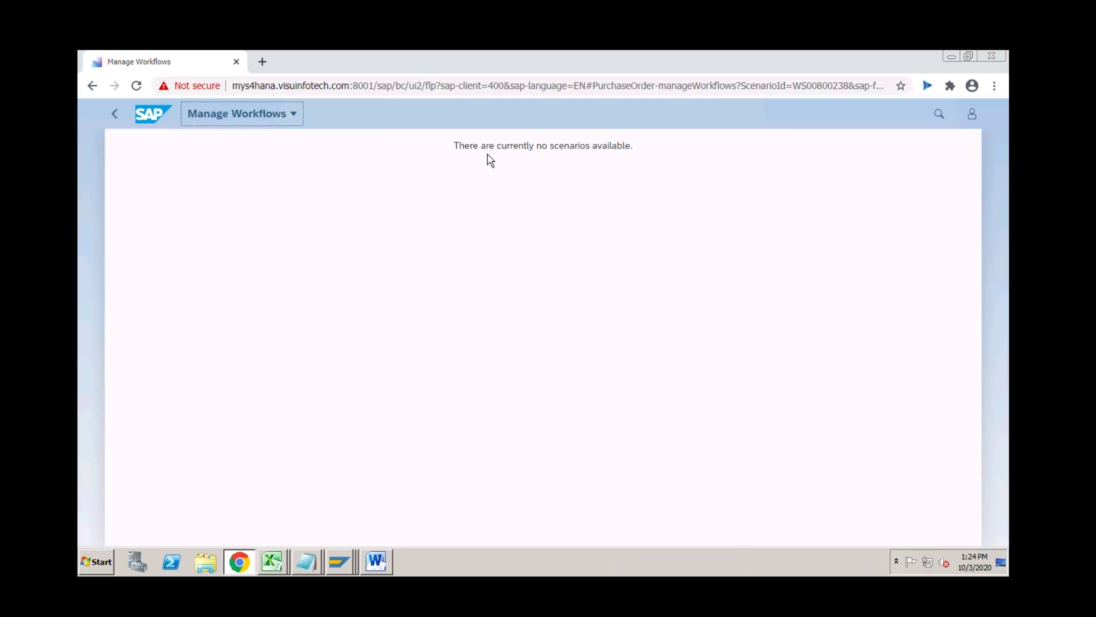
{"action": "left_click_drag", "start_coordinate": [453, 145], "coordinate": [631, 144]}
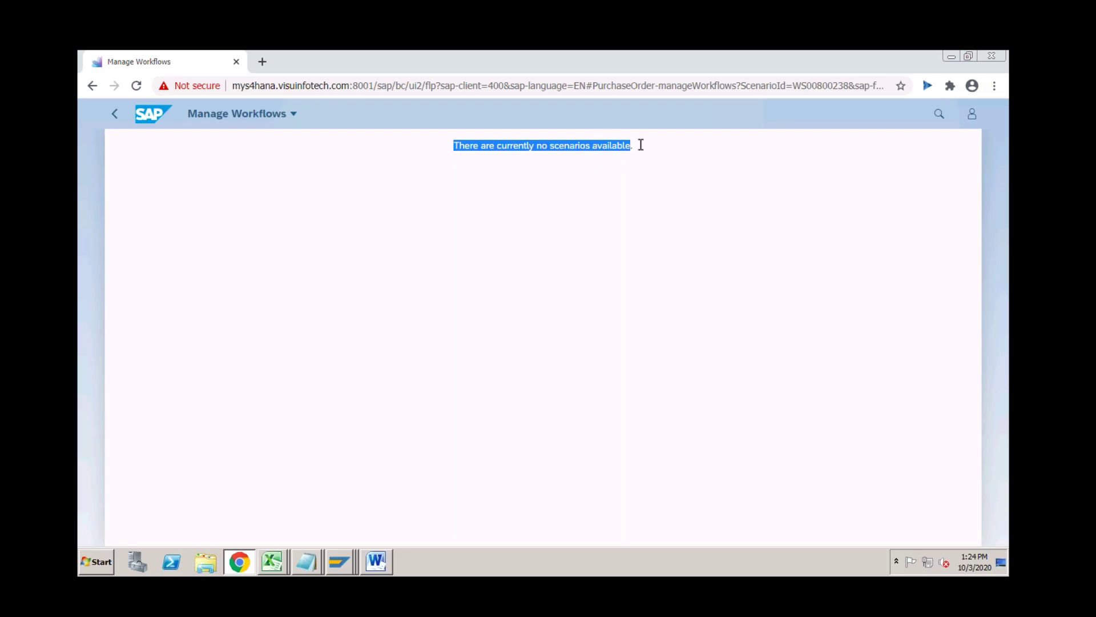
{"action": "left_click", "coordinate": [640, 146]}
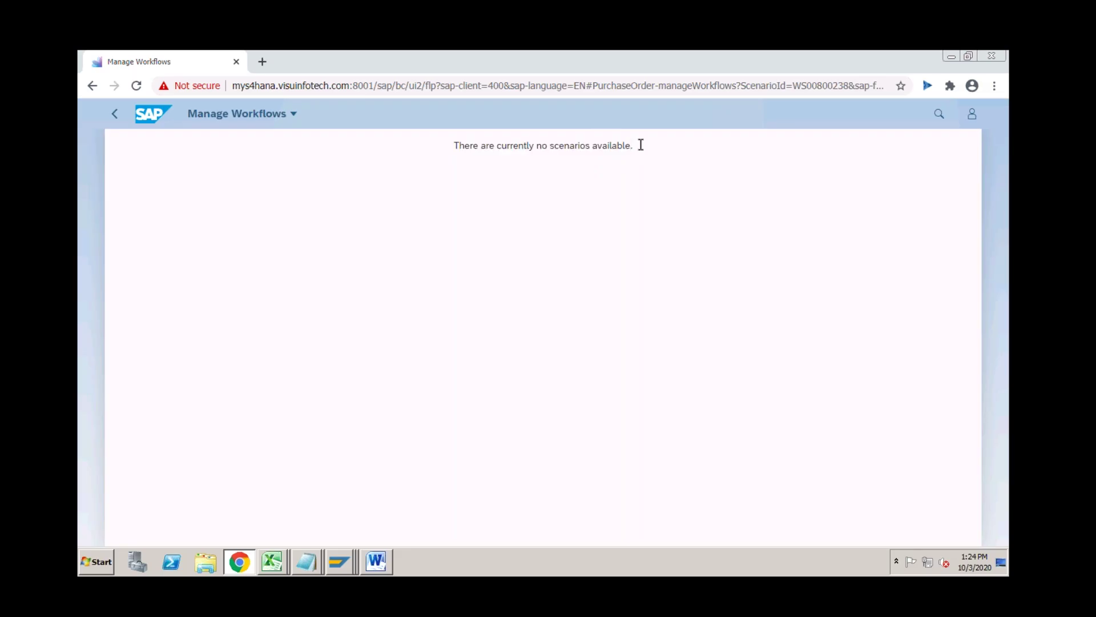
Save the WS00800238 activation, return to the IMG tree, and go back to the browser.
{"action": "left_click", "coordinate": [339, 558]}
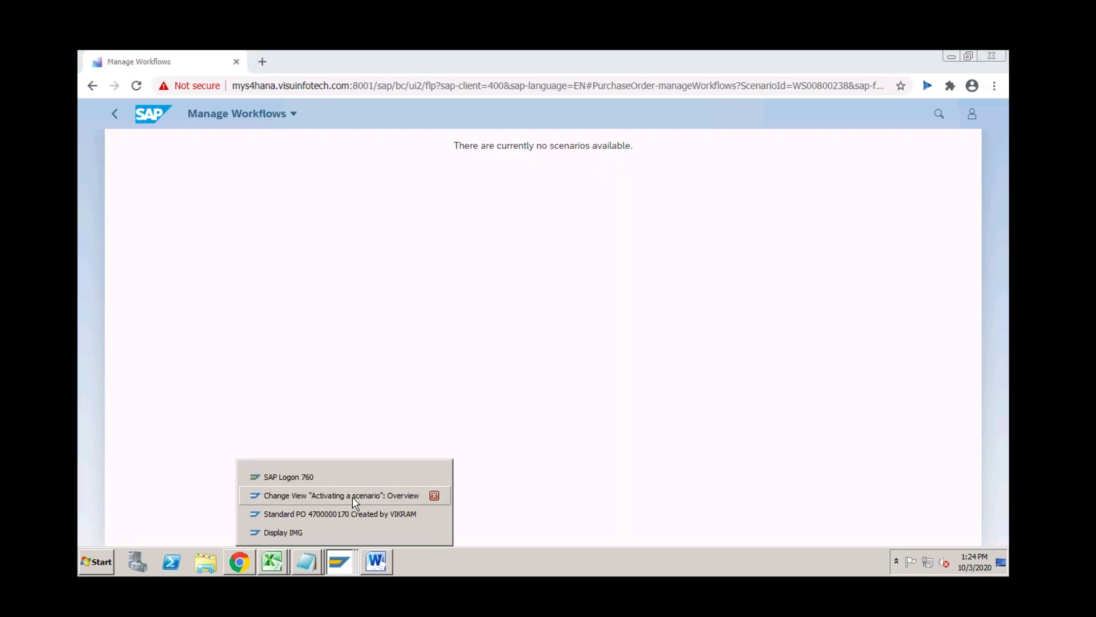
{"action": "left_click", "coordinate": [353, 501]}
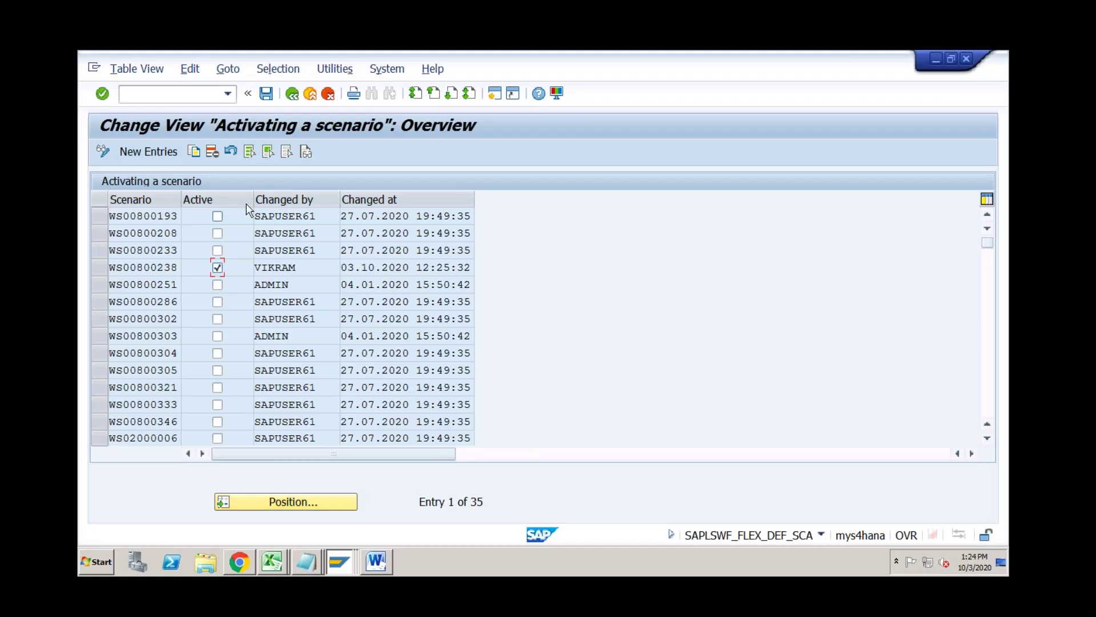
{"action": "left_click", "coordinate": [266, 93]}
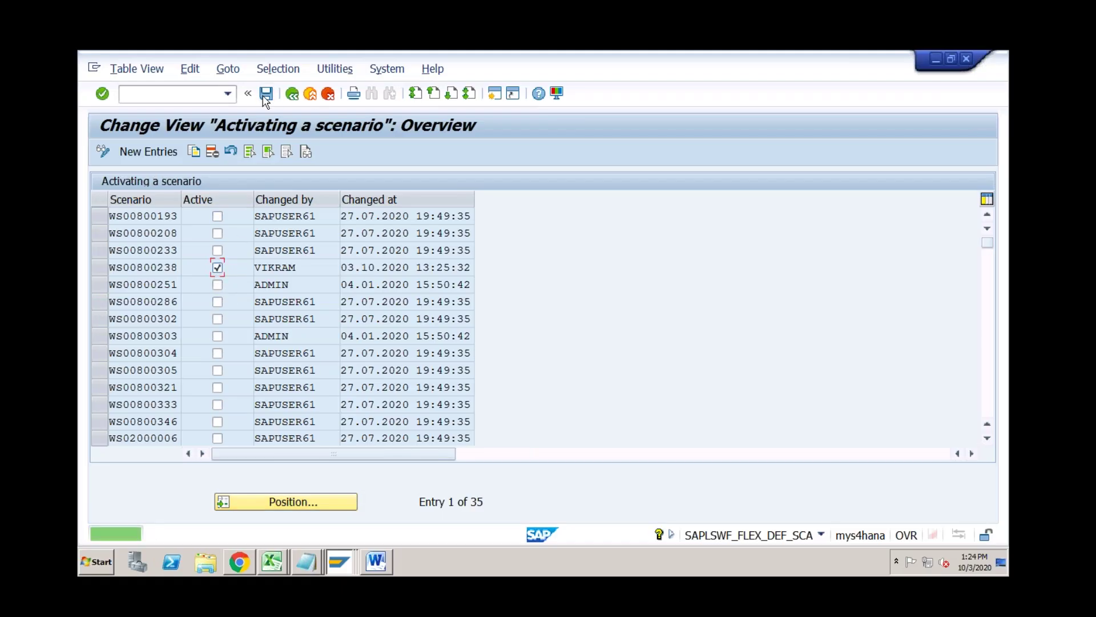
{"action": "left_click", "coordinate": [293, 92]}
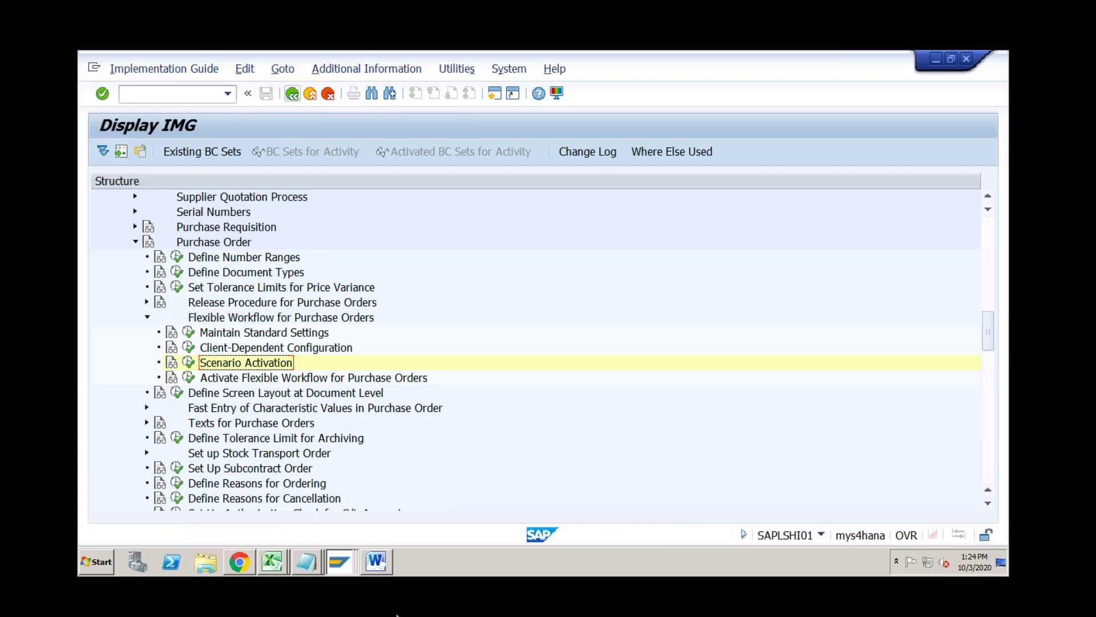
{"action": "left_click", "coordinate": [245, 563]}
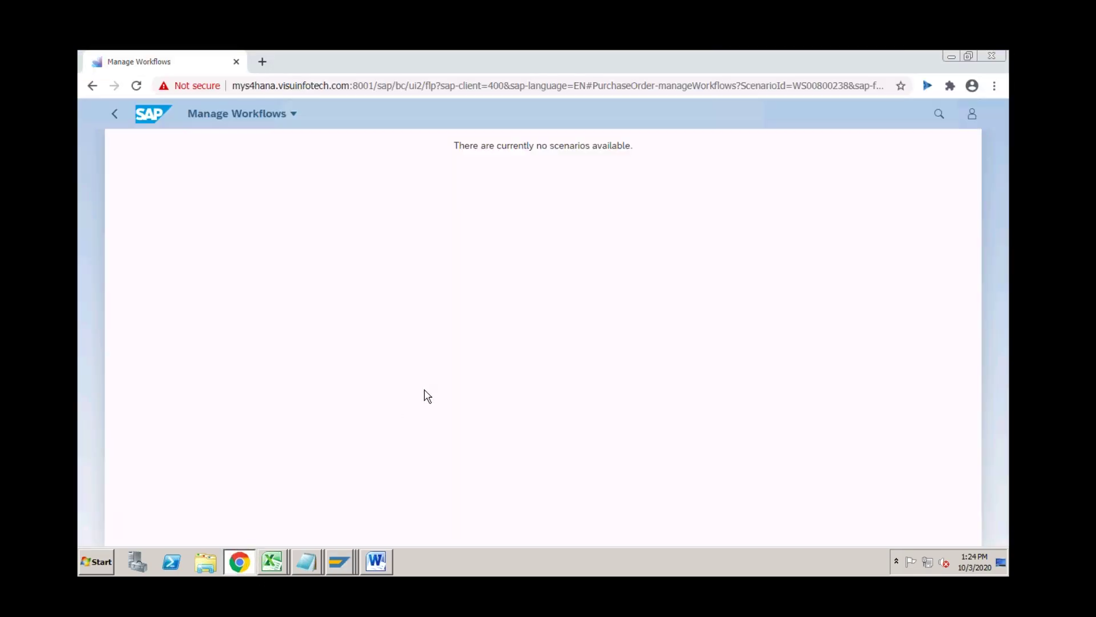
Reload, go Home, choose the Purchasing Configuration group and reopen Manage Workflows for Purchase Orders.
{"action": "left_click", "coordinate": [137, 86]}
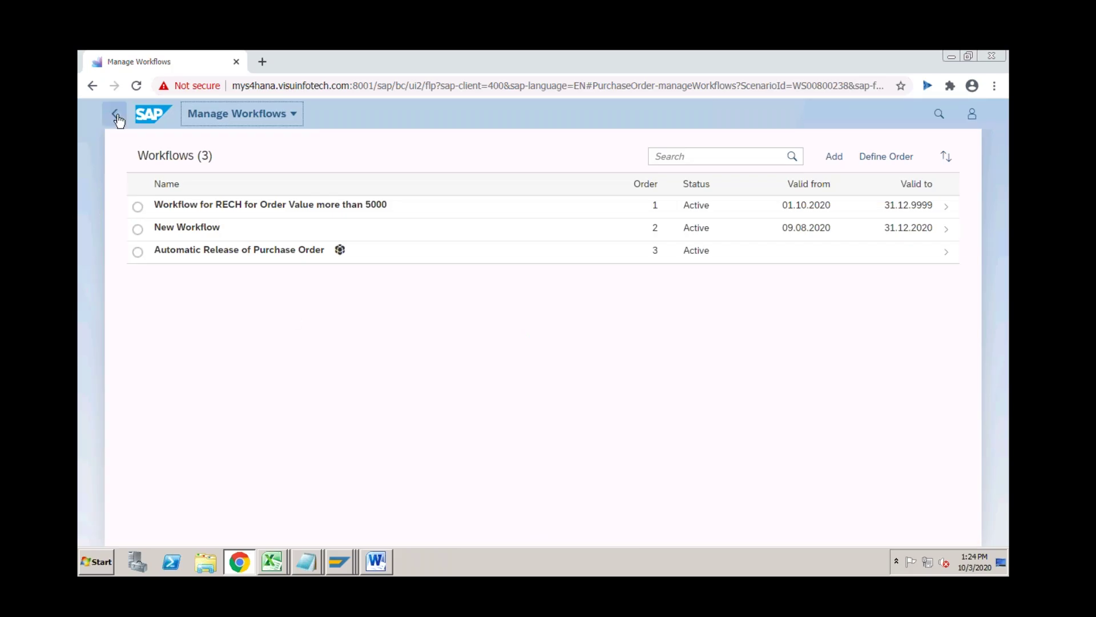
{"action": "left_click", "coordinate": [114, 114]}
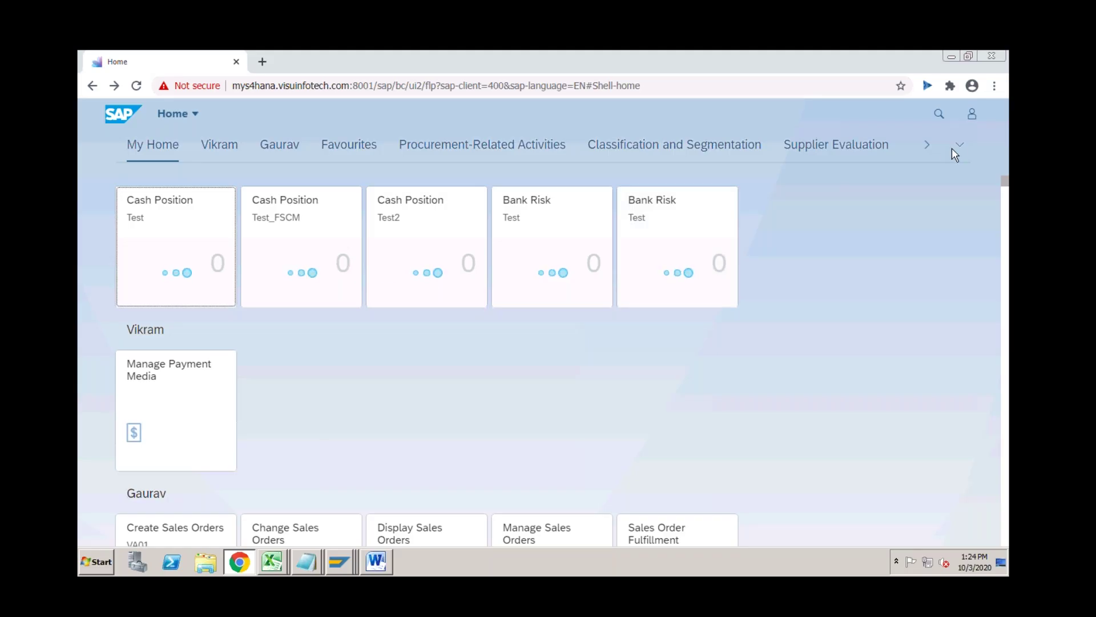
{"action": "left_click", "coordinate": [961, 146]}
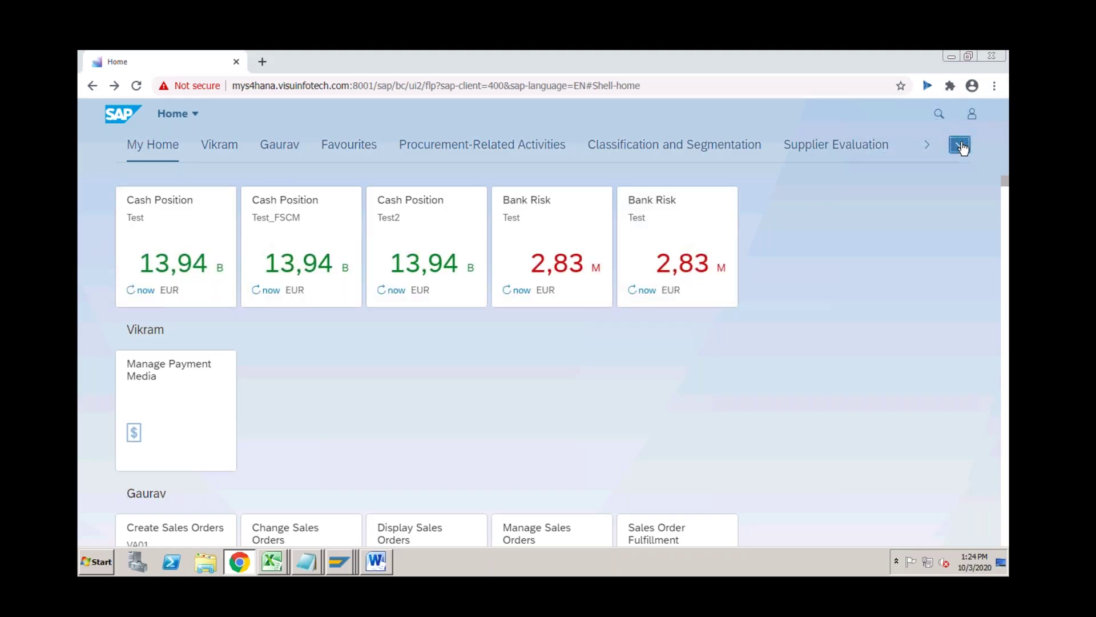
{"action": "left_click_drag", "start_coordinate": [969, 246], "coordinate": [965, 479]}
{"action": "left_click", "coordinate": [745, 340]}
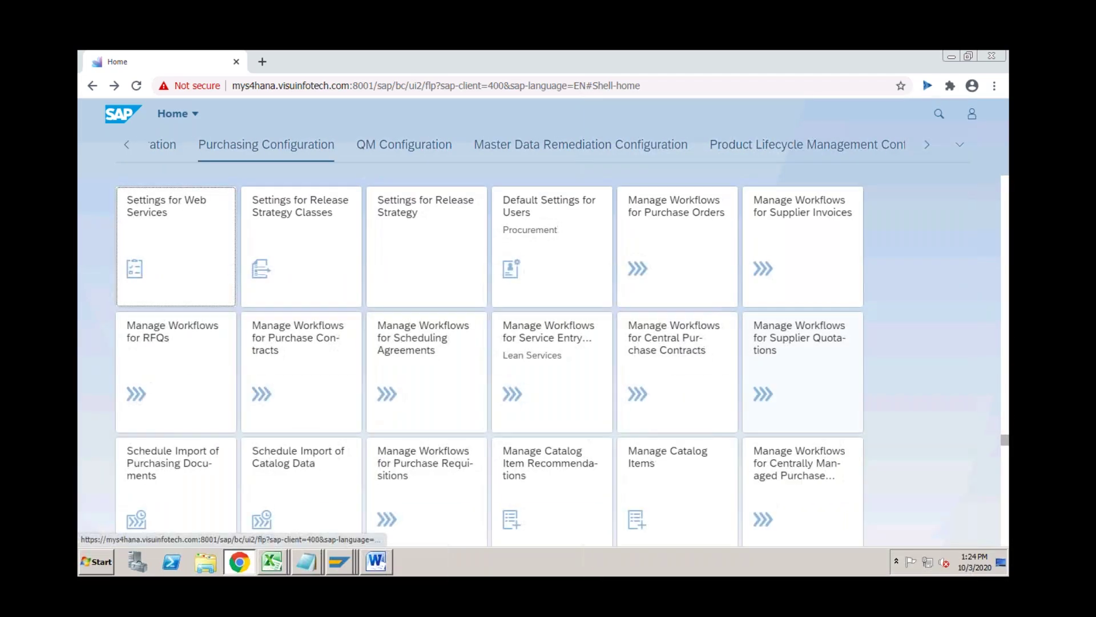
{"action": "left_click", "coordinate": [685, 255]}
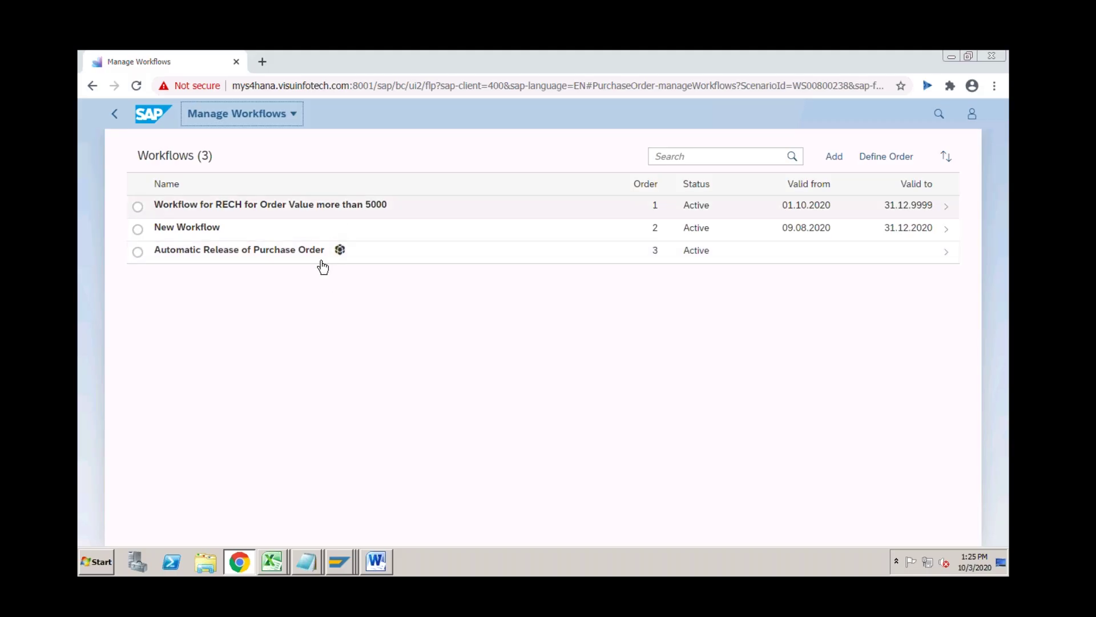
Flag document type NB (Standard PO) for flexible workflow, save, and return to the IMG tree.
{"action": "left_click", "coordinate": [338, 564]}
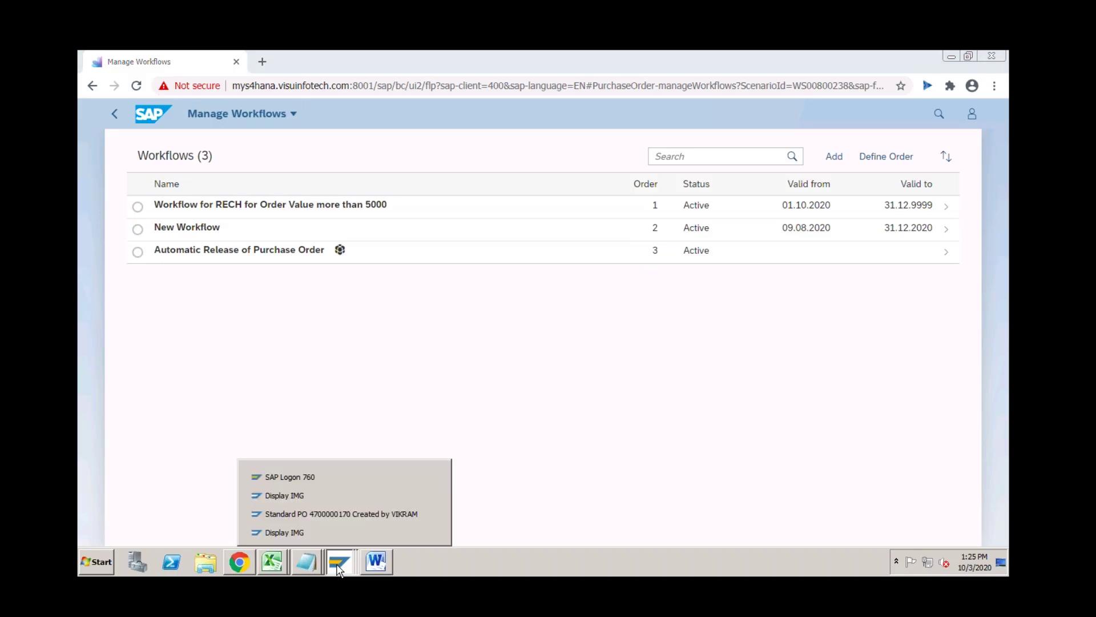
{"action": "left_click", "coordinate": [331, 496]}
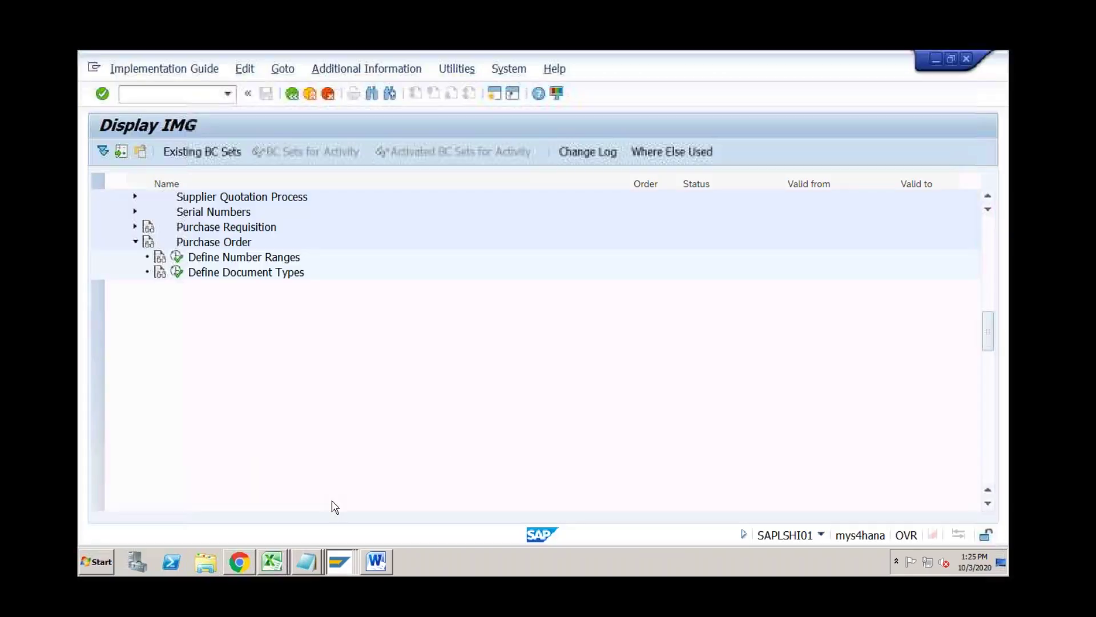
{"action": "left_click", "coordinate": [265, 377]}
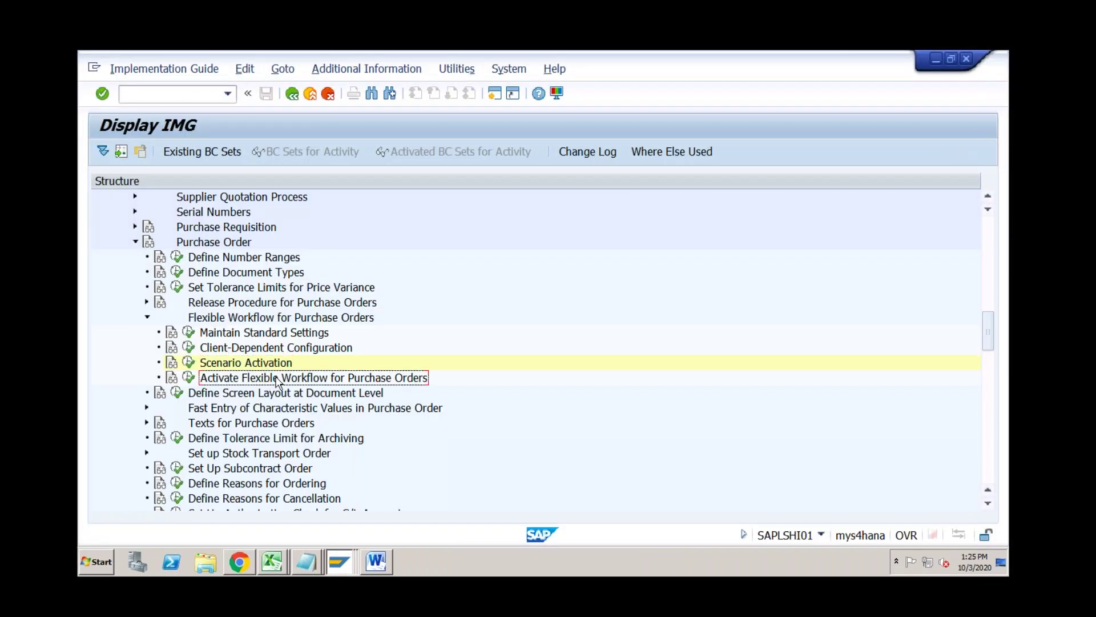
{"action": "left_click", "coordinate": [189, 377]}
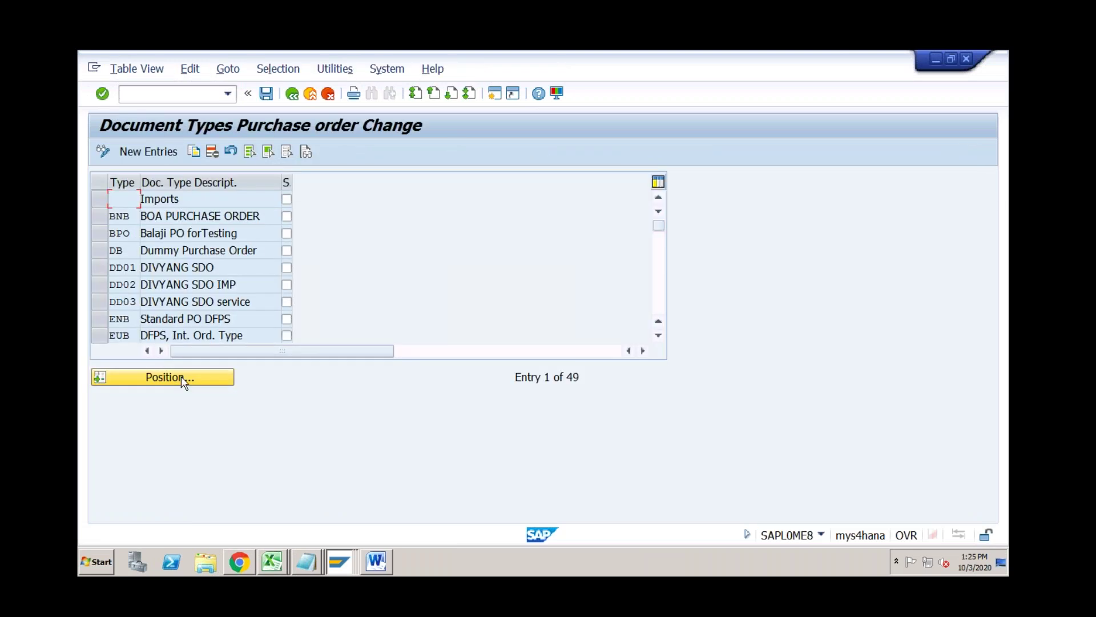
{"action": "left_click", "coordinate": [180, 376]}
{"action": "type", "text": "NB"}
{"action": "key", "text": "Return"}
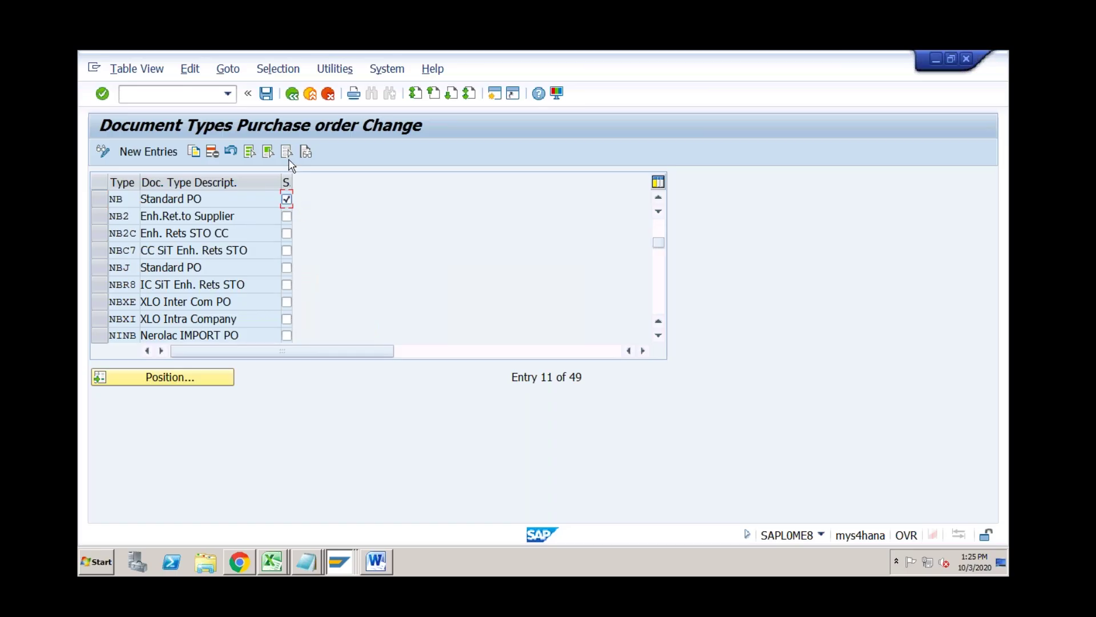
{"action": "left_click", "coordinate": [266, 93]}
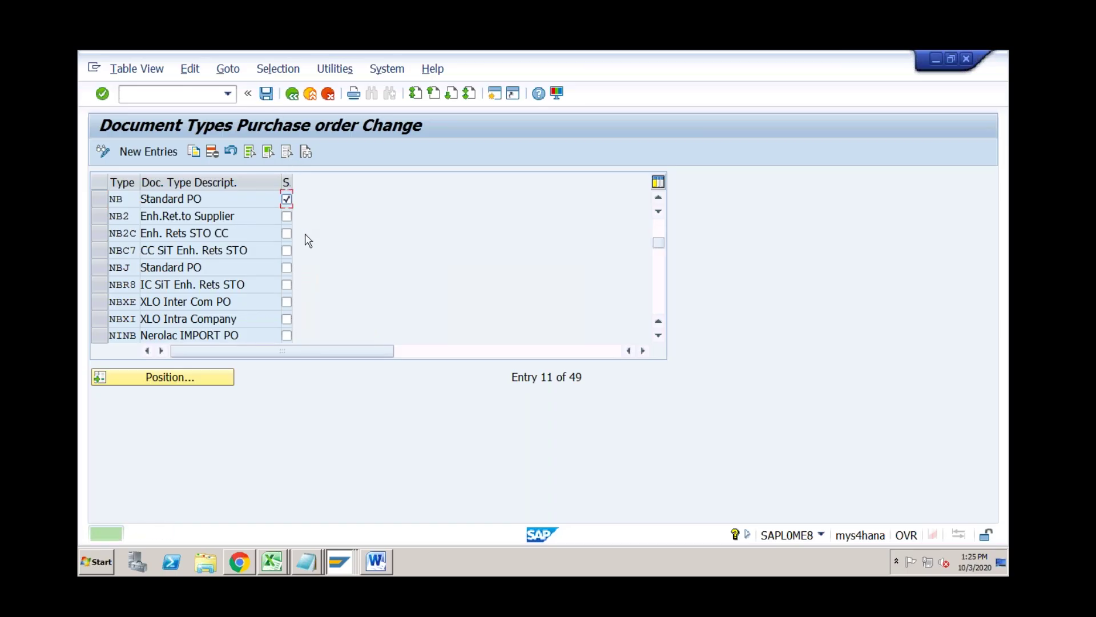
{"action": "left_click", "coordinate": [292, 94]}
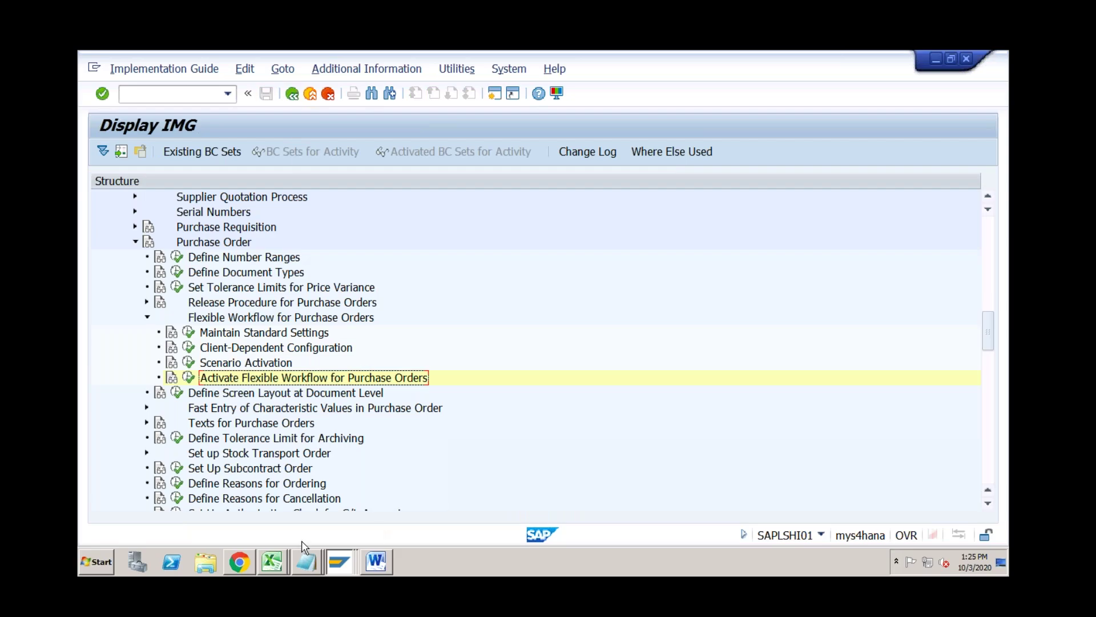
Switch to the browser's Manage Workflows list of three active purchase order workflows.
{"action": "left_click", "coordinate": [250, 565]}
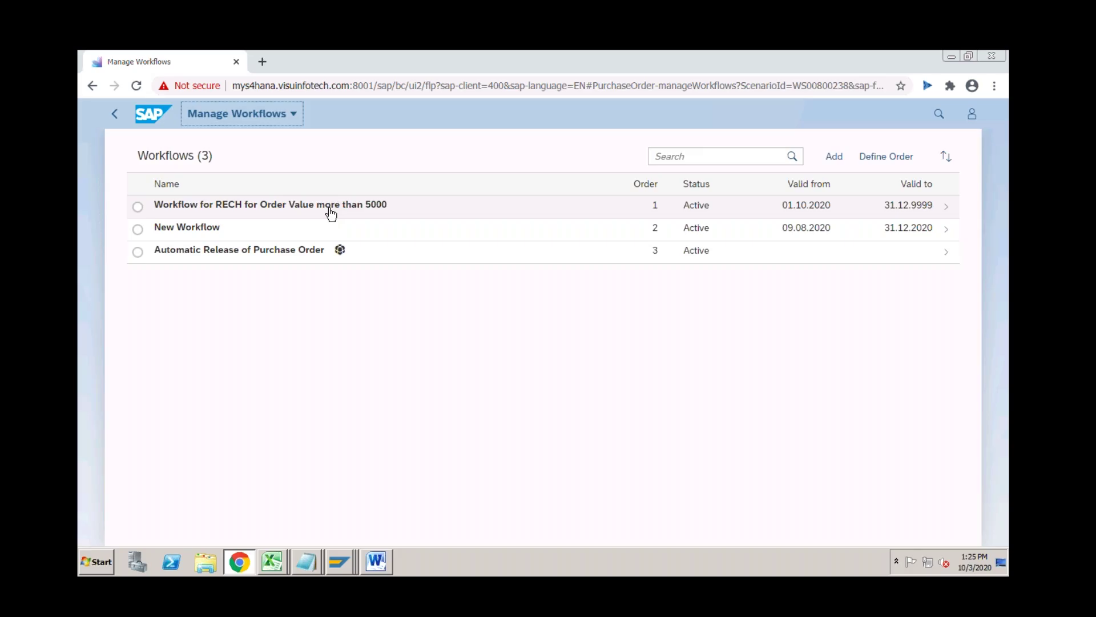
{"action": "left_click", "coordinate": [331, 213]}
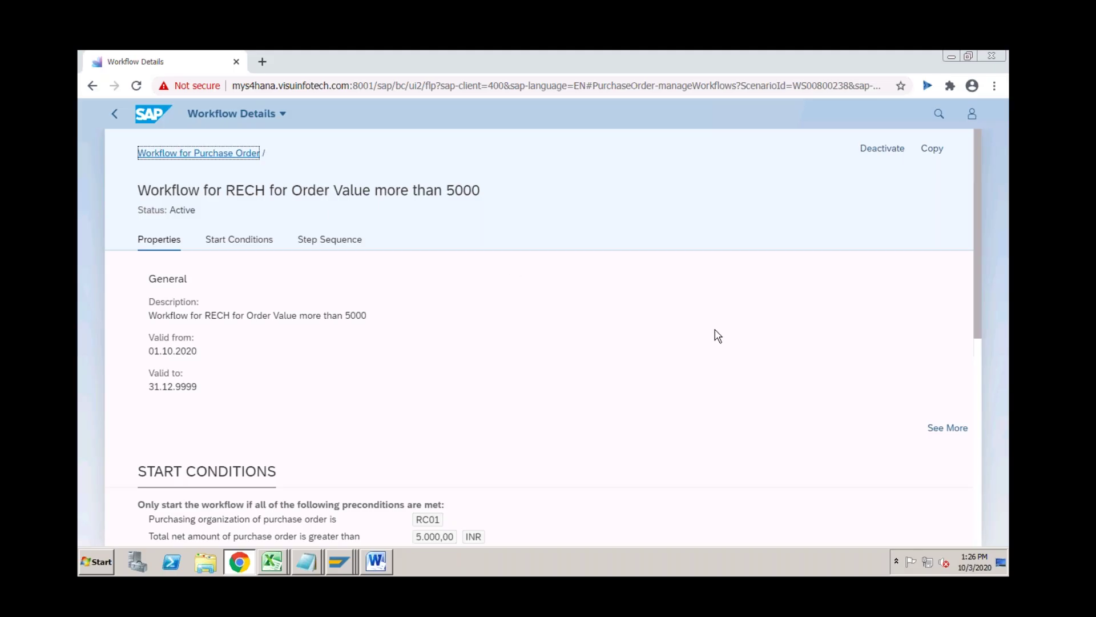
{"action": "left_click", "coordinate": [116, 114]}
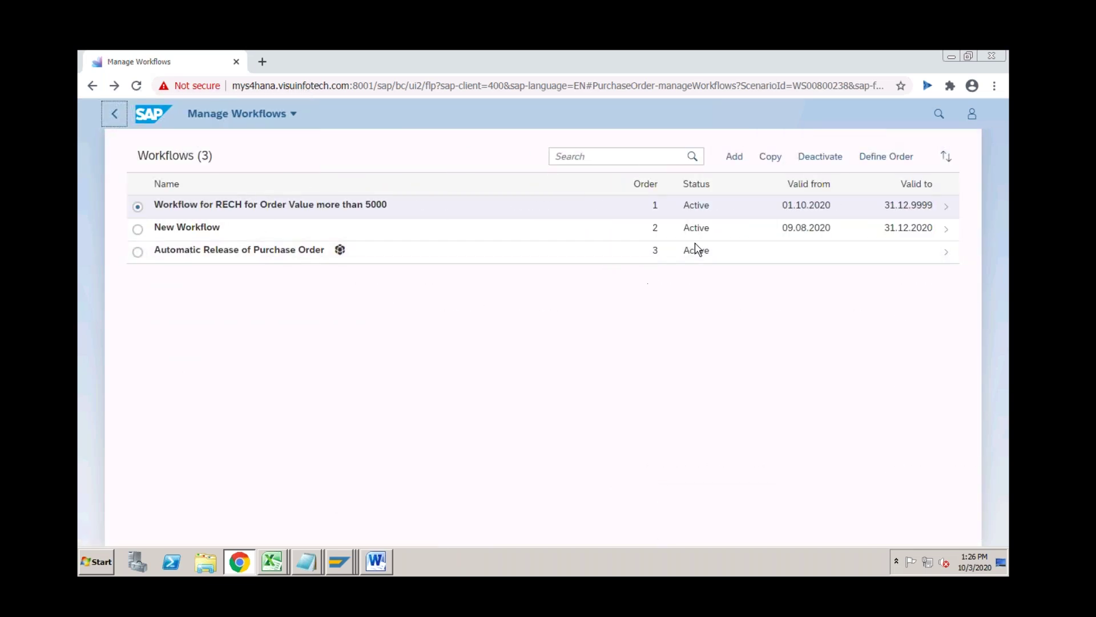
Add a workflow named 'Workflow for RC01 for orders less than 5K', reusing it as the description.
{"action": "left_click", "coordinate": [735, 157]}
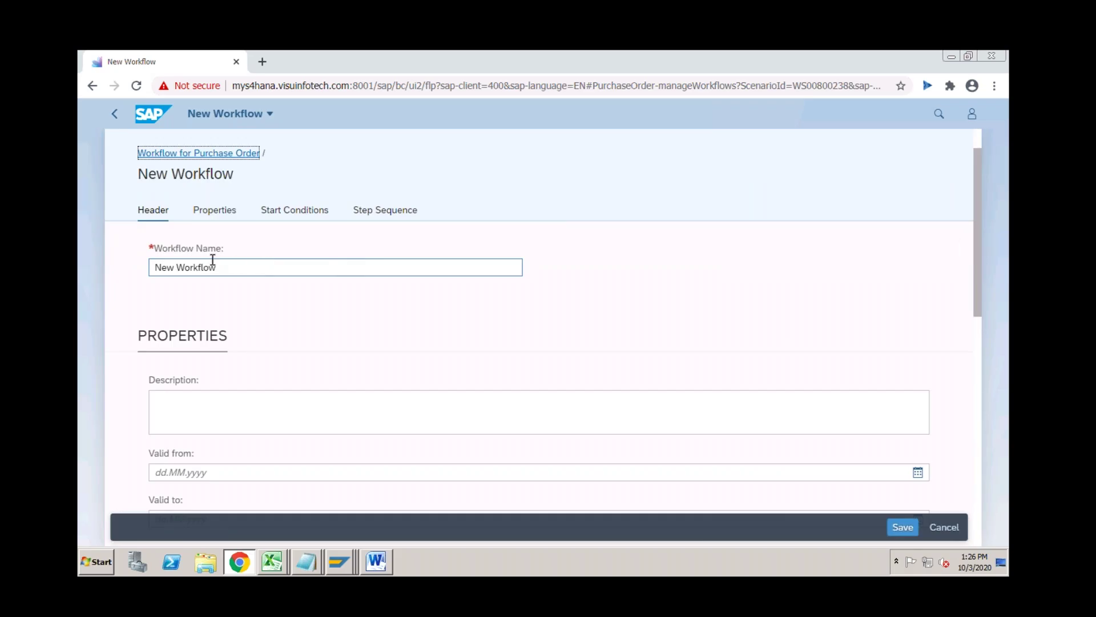
{"action": "left_click_drag", "start_coordinate": [220, 267], "coordinate": [152, 269]}
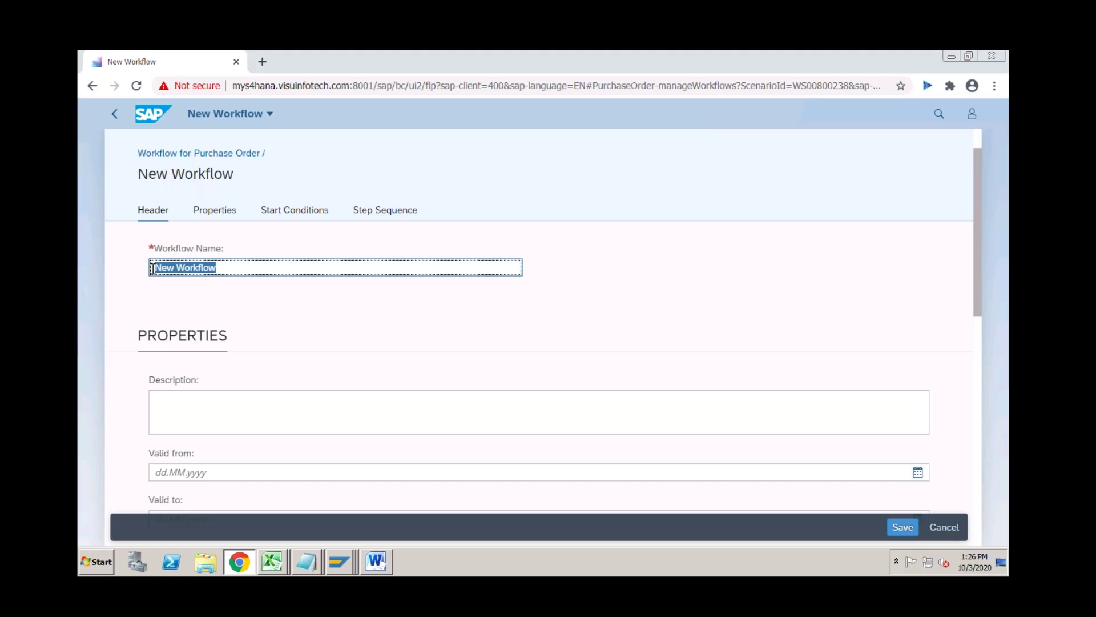
{"action": "type", "text": "Workflow for RC01"}
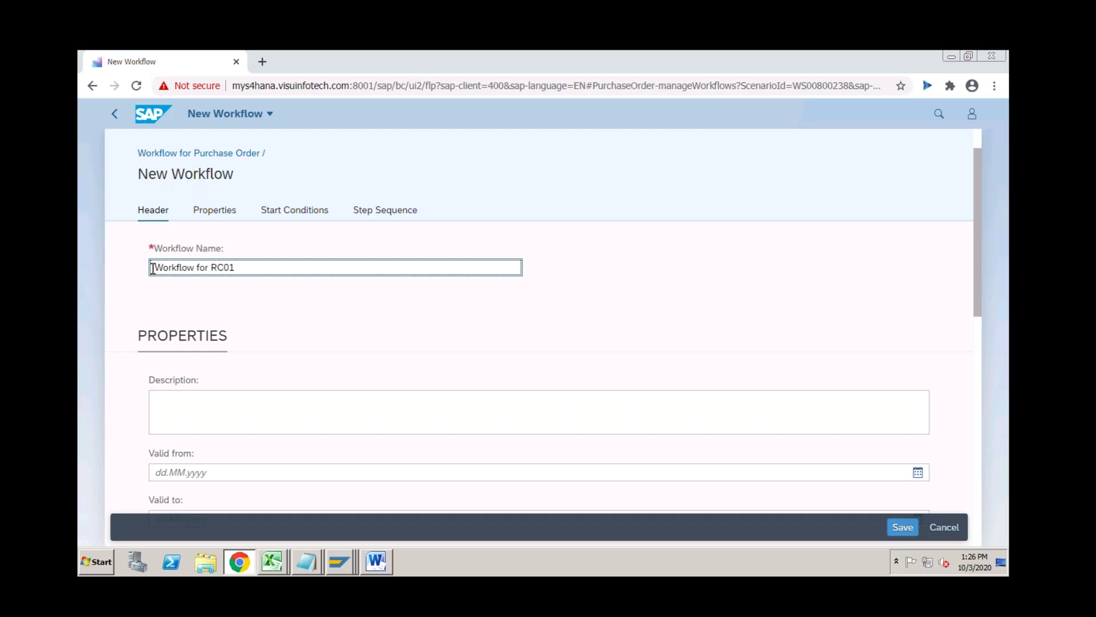
{"action": "type", "text": " for orders e"}
{"action": "key", "text": "BackSpace"}
{"action": "type", "text": "leass"}
{"action": "key", "text": "BackSpace"}
{"action": "key", "text": "BackSpace"}
{"action": "type", "text": "ss than 5K"}
{"action": "left_click_drag", "start_coordinate": [337, 267], "coordinate": [147, 265]}
{"action": "key", "text": "ctrl+c"}
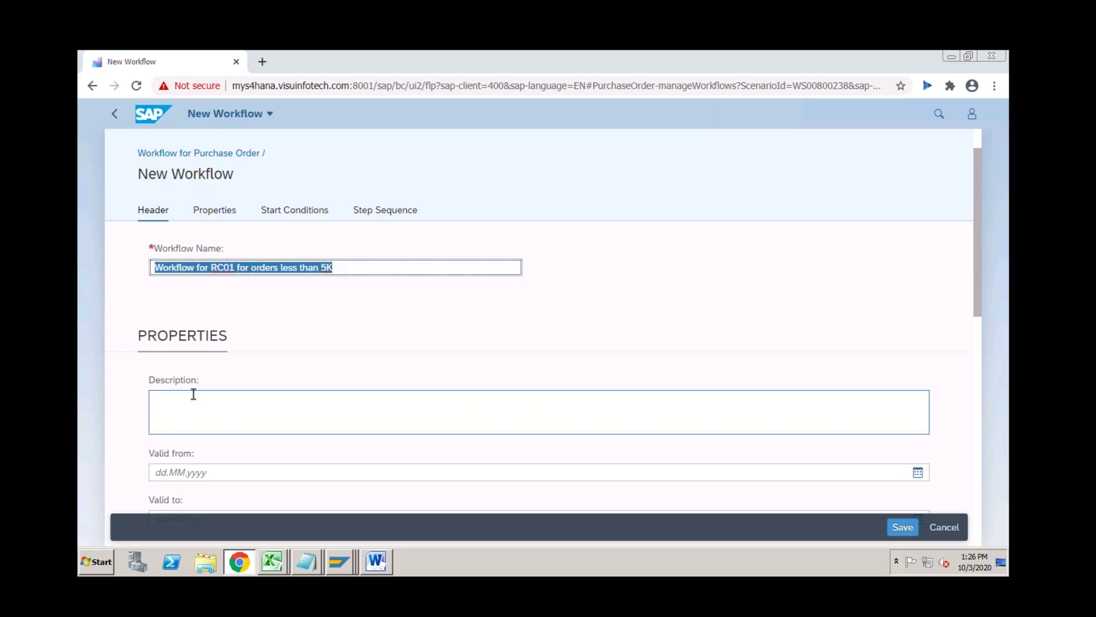
{"action": "left_click", "coordinate": [193, 394]}
{"action": "key", "text": "ctrl+v"}
Set the workflow validity from 01.10.2020 to 31.12.9999.
{"action": "left_click", "coordinate": [185, 466]}
{"action": "key", "text": "Down"}
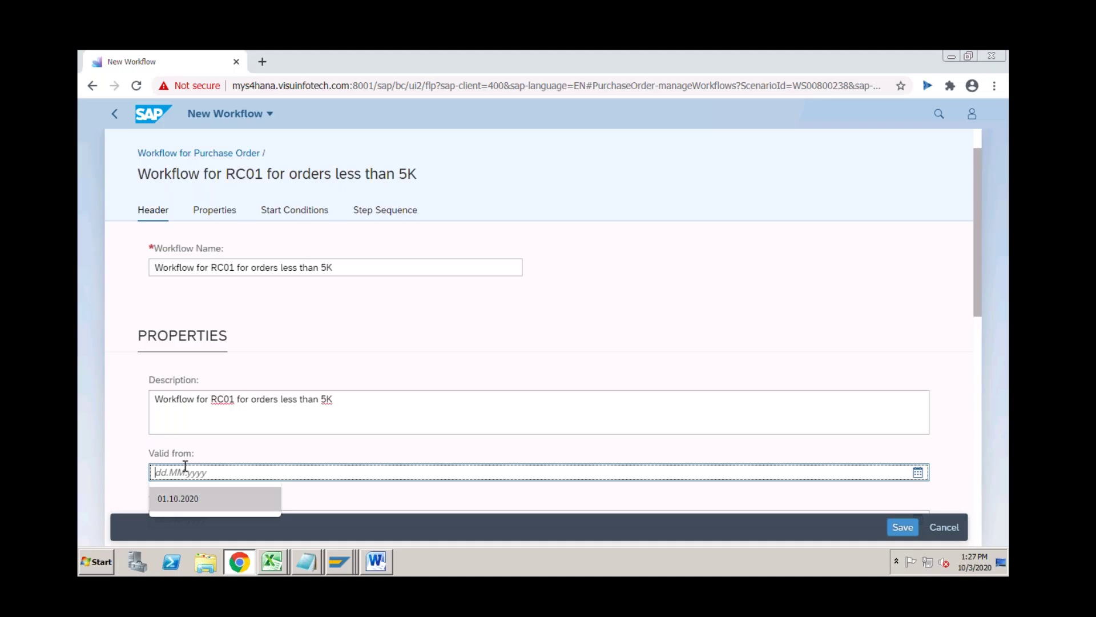
{"action": "key", "text": "Return"}
{"action": "left_click_drag", "start_coordinate": [980, 293], "coordinate": [979, 358]}
{"action": "left_click", "coordinate": [302, 364]}
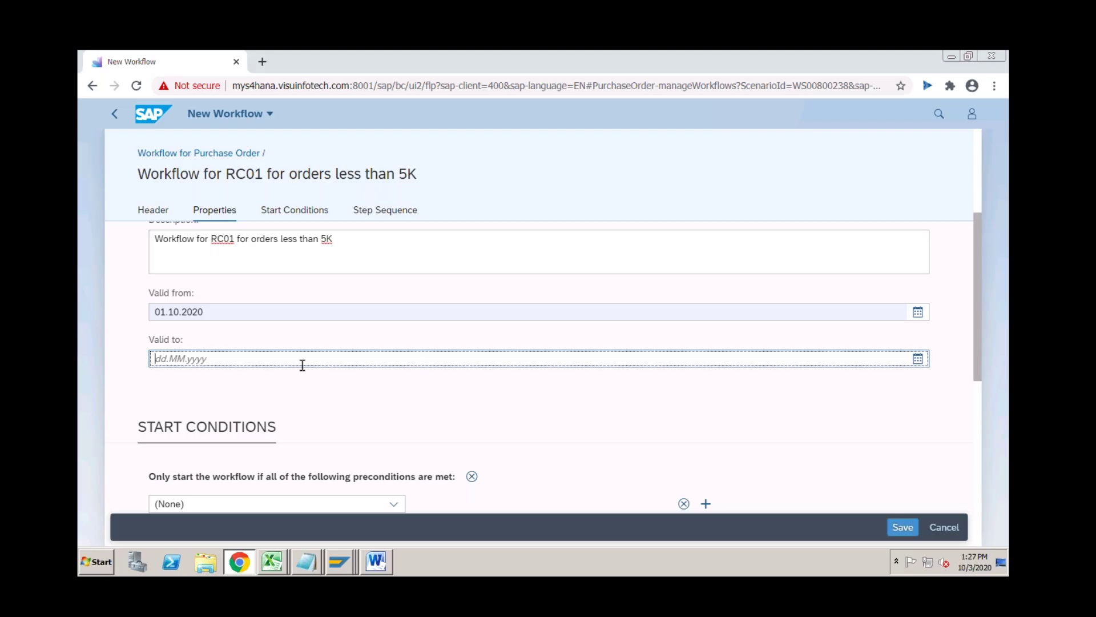
{"action": "type", "text": "31.12.9999"}
{"action": "left_click", "coordinate": [210, 381]}
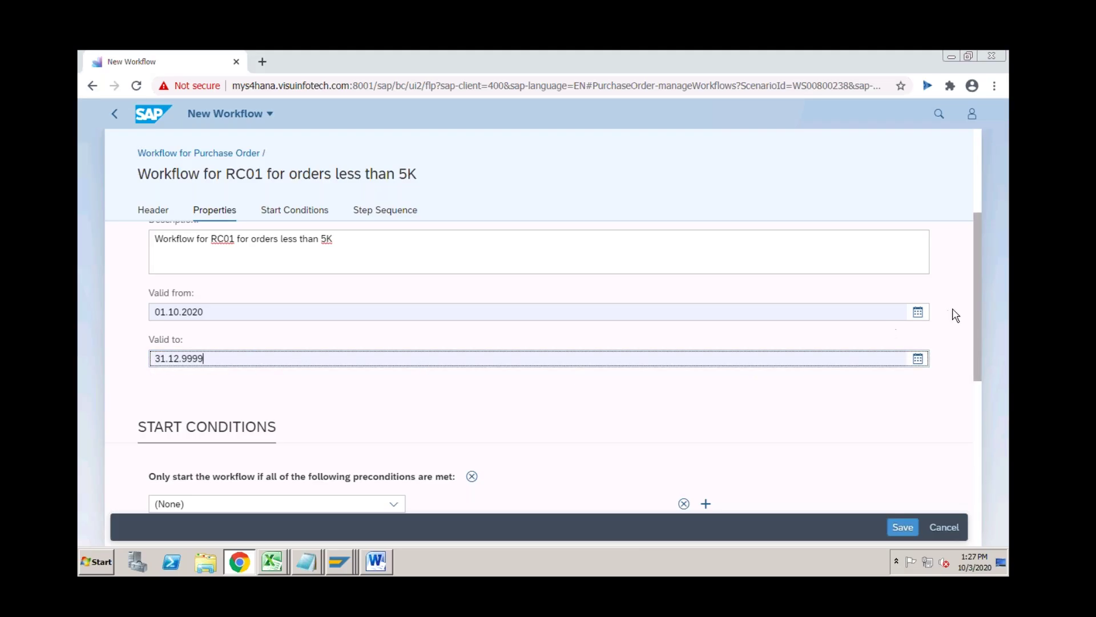
{"action": "left_click_drag", "start_coordinate": [976, 308], "coordinate": [978, 346]}
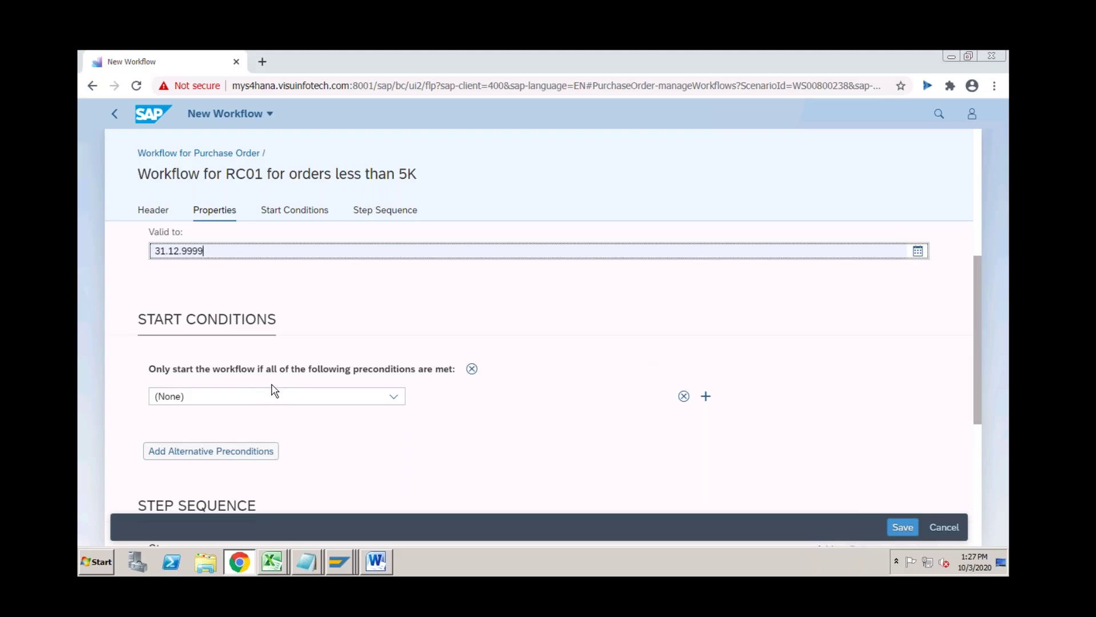
Add a start condition: purchasing organization is RC01.
{"action": "left_click", "coordinate": [304, 396]}
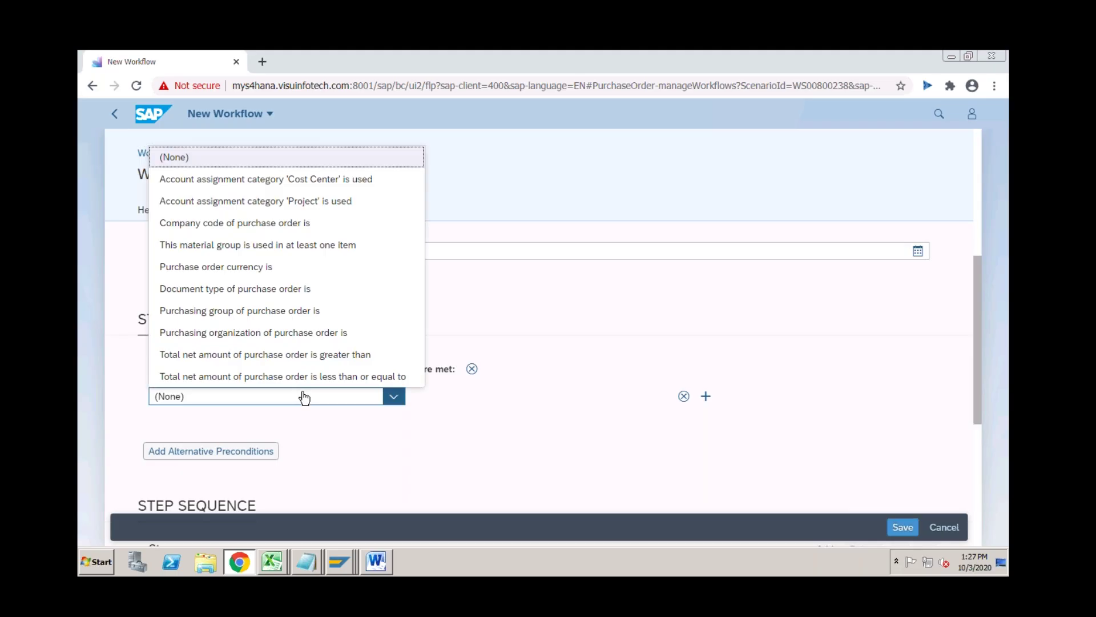
{"action": "left_click", "coordinate": [293, 340]}
{"action": "left_click", "coordinate": [459, 398]}
{"action": "type", "text": "RC01"}
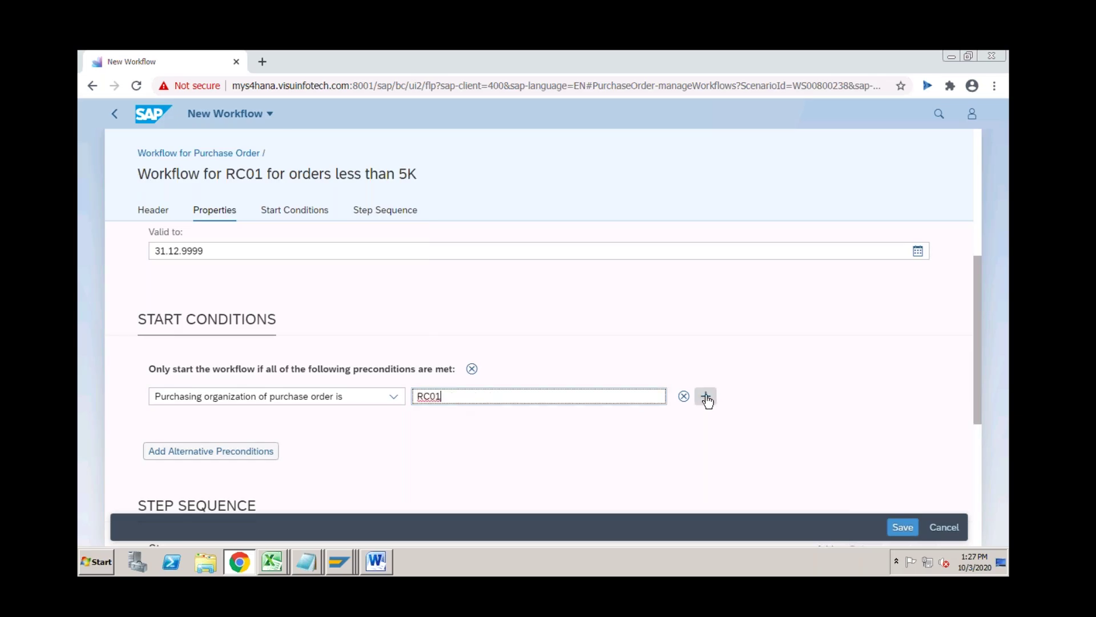
Add a second start condition: total net amount less than or equal to 5000 INR.
{"action": "left_click", "coordinate": [707, 398]}
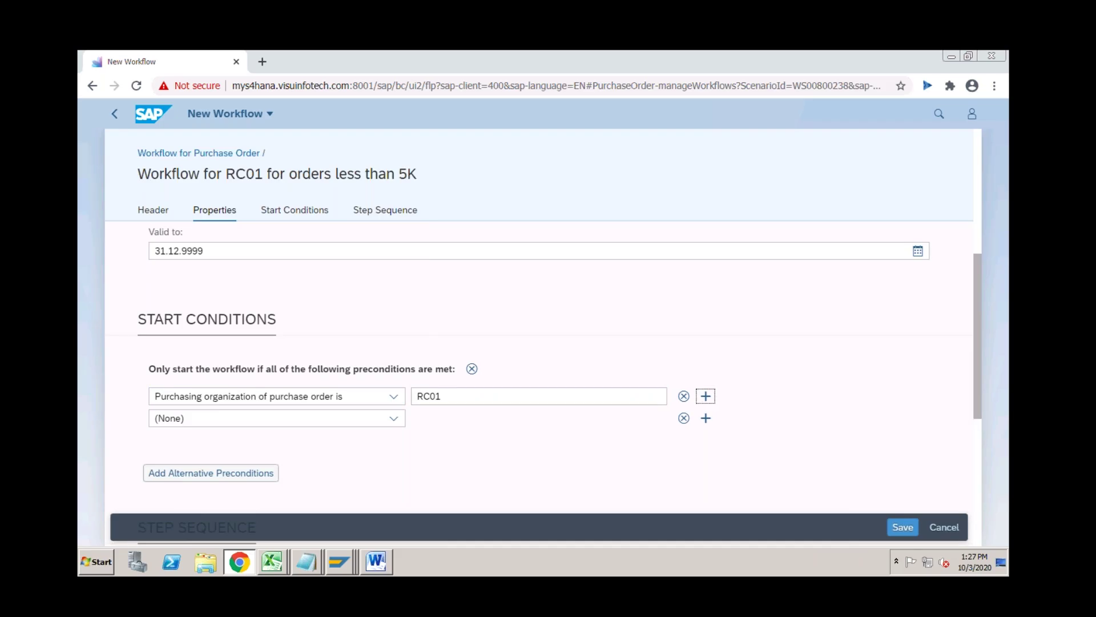
{"action": "left_click", "coordinate": [394, 420]}
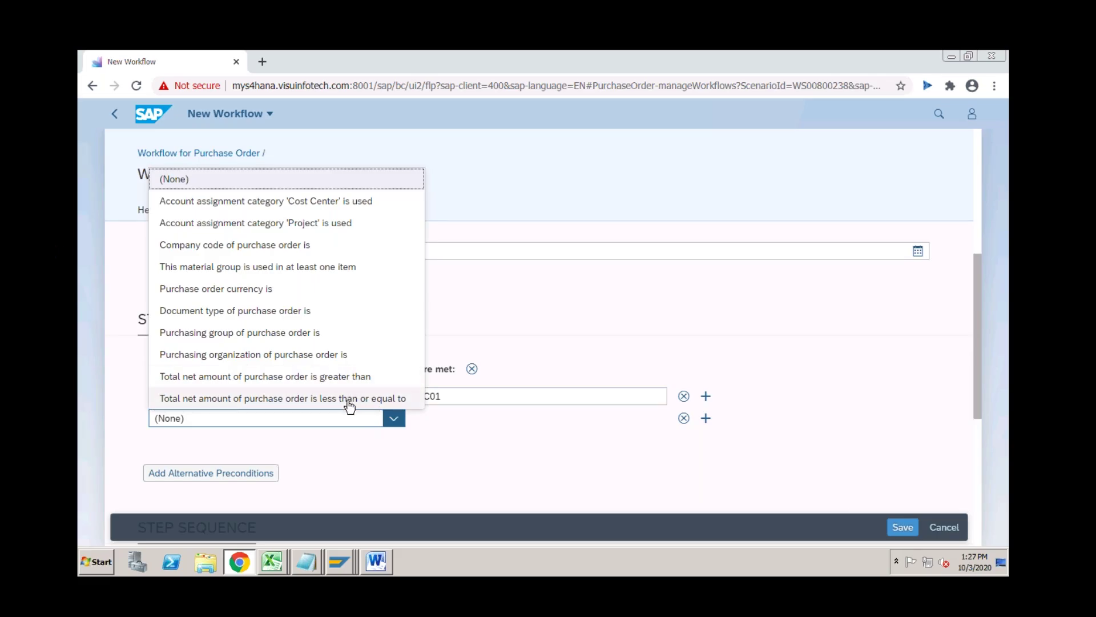
{"action": "left_click", "coordinate": [349, 401]}
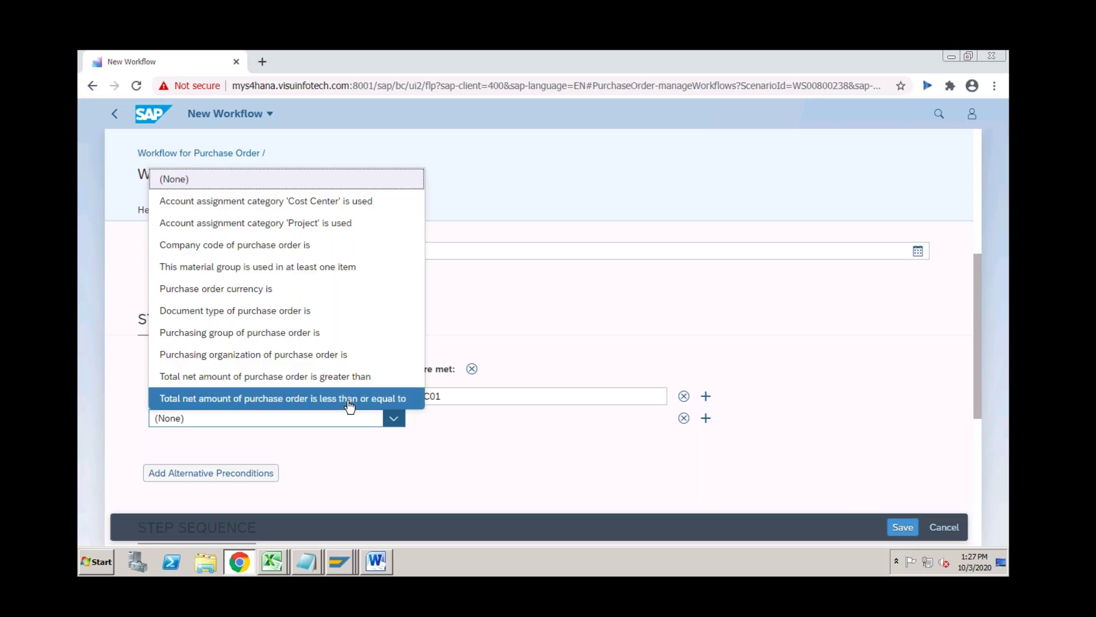
{"action": "left_click", "coordinate": [486, 419]}
{"action": "type", "text": "5000"}
{"action": "key", "text": "Tab"}
{"action": "type", "text": "INR"}
{"action": "left_click", "coordinate": [500, 361]}
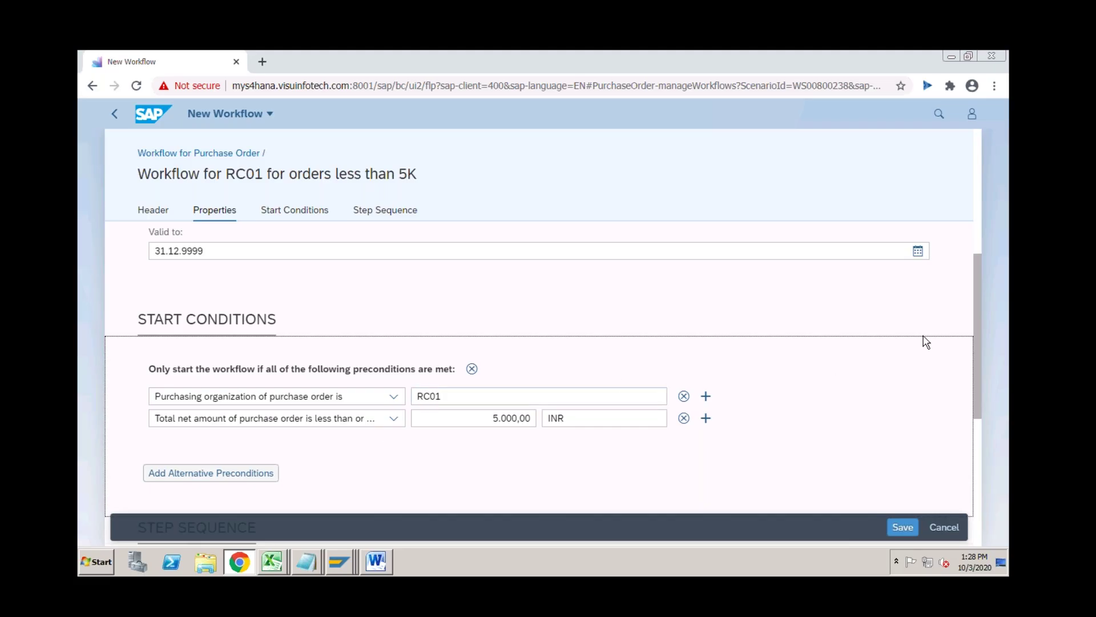
{"action": "scroll", "coordinate": [978, 354], "scroll_direction": "down", "scroll_amount": 5}
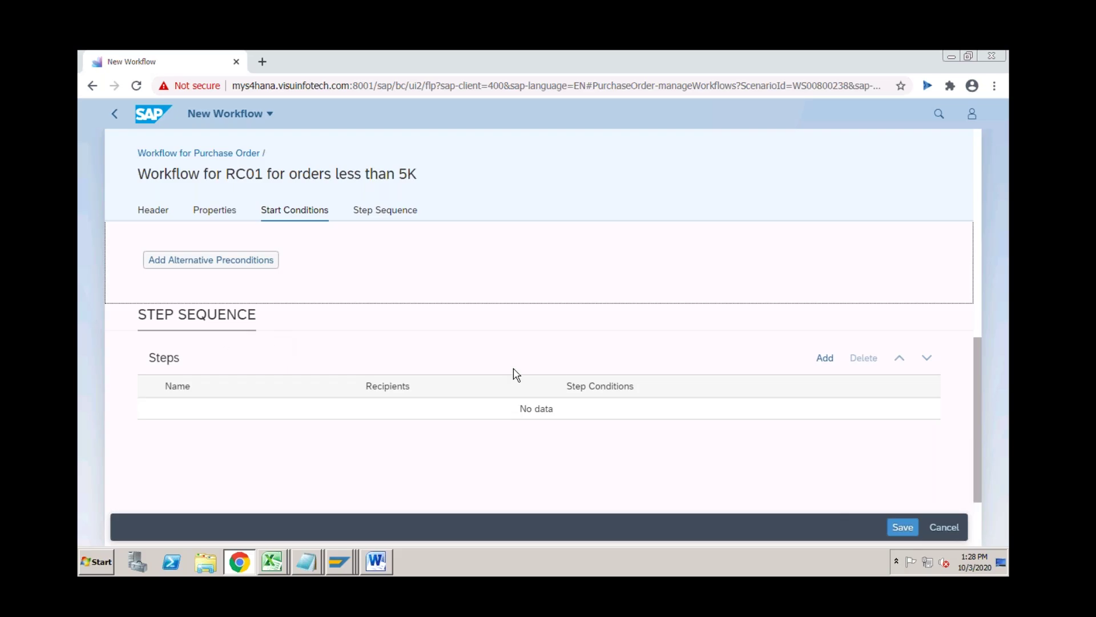
Add a new Release of Purchase Order step, keeping recipients assigned by Role.
{"action": "left_click", "coordinate": [823, 358]}
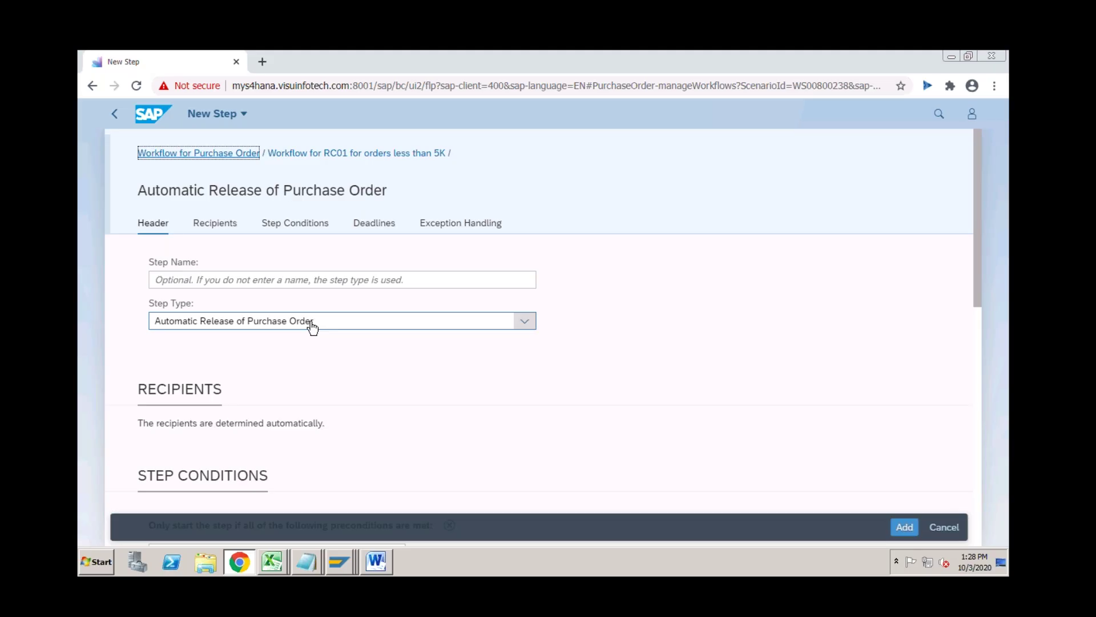
{"action": "left_click", "coordinate": [312, 326]}
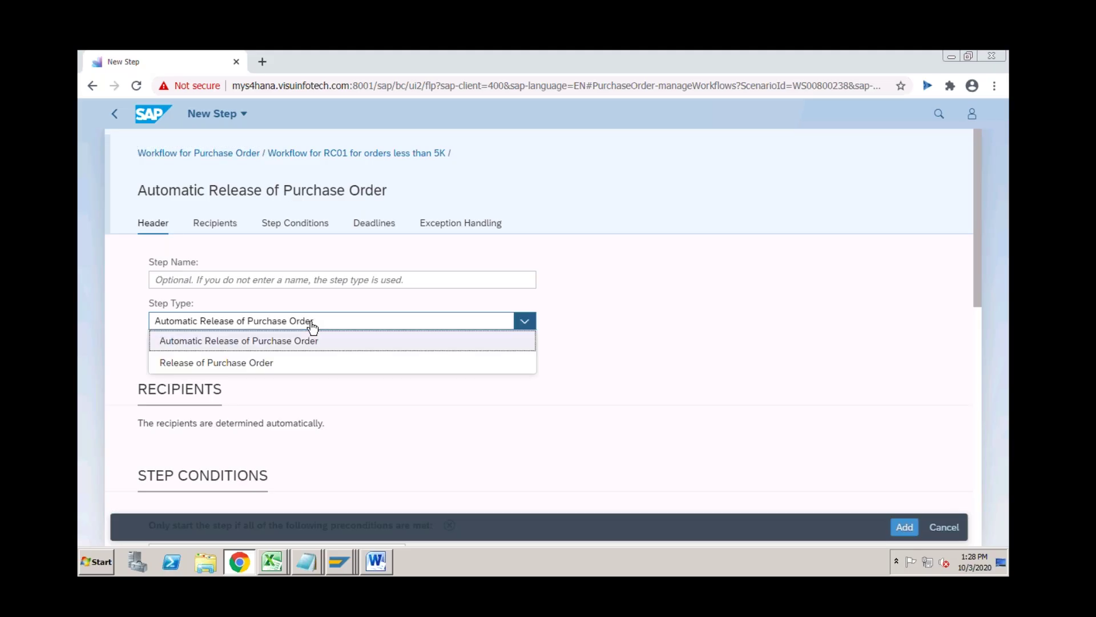
{"action": "left_click", "coordinate": [285, 364]}
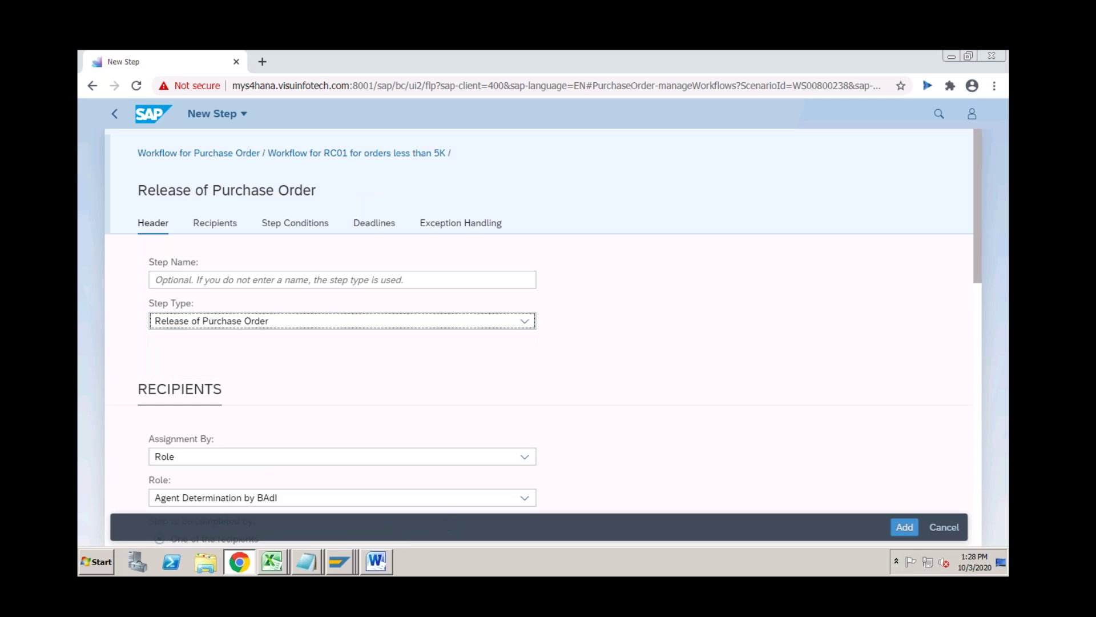
{"action": "left_click", "coordinate": [242, 457]}
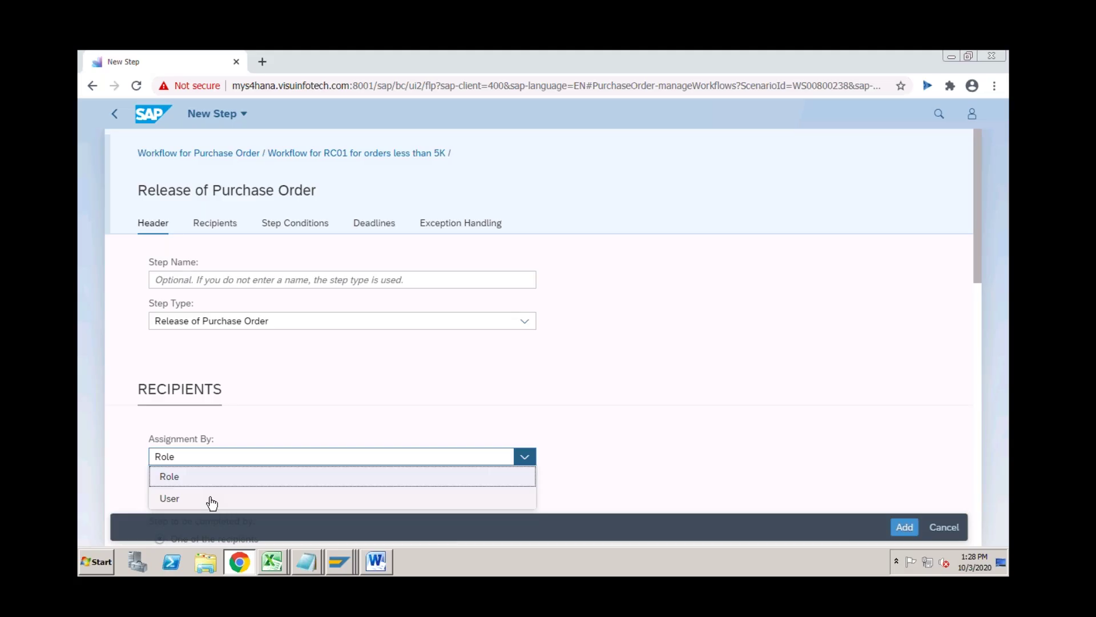
{"action": "left_click", "coordinate": [249, 435]}
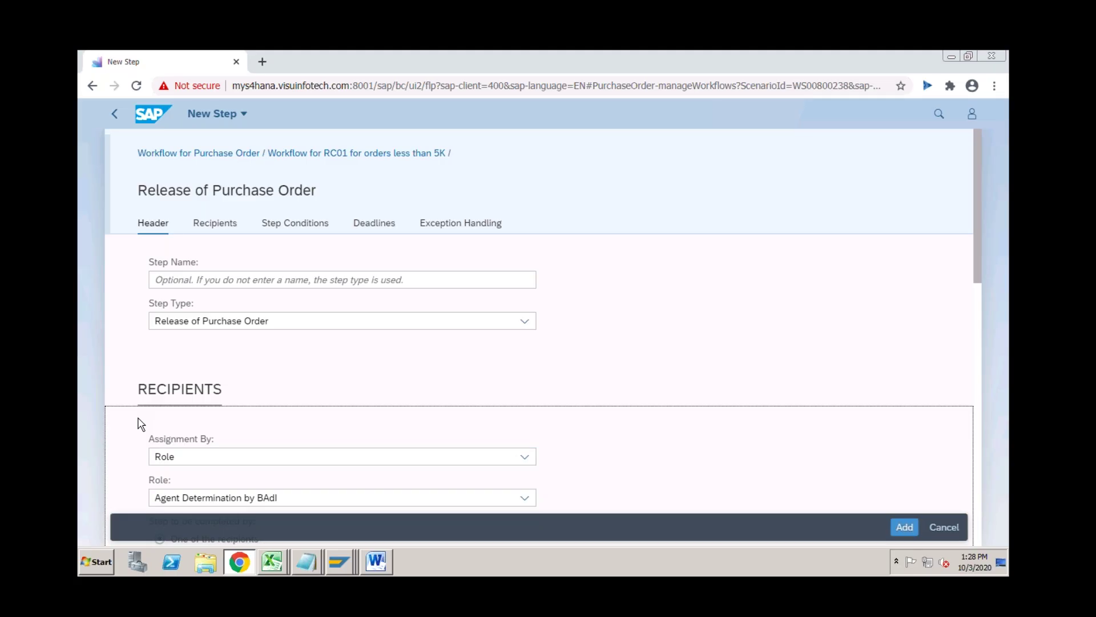
{"action": "left_click_drag", "start_coordinate": [977, 260], "coordinate": [977, 295]}
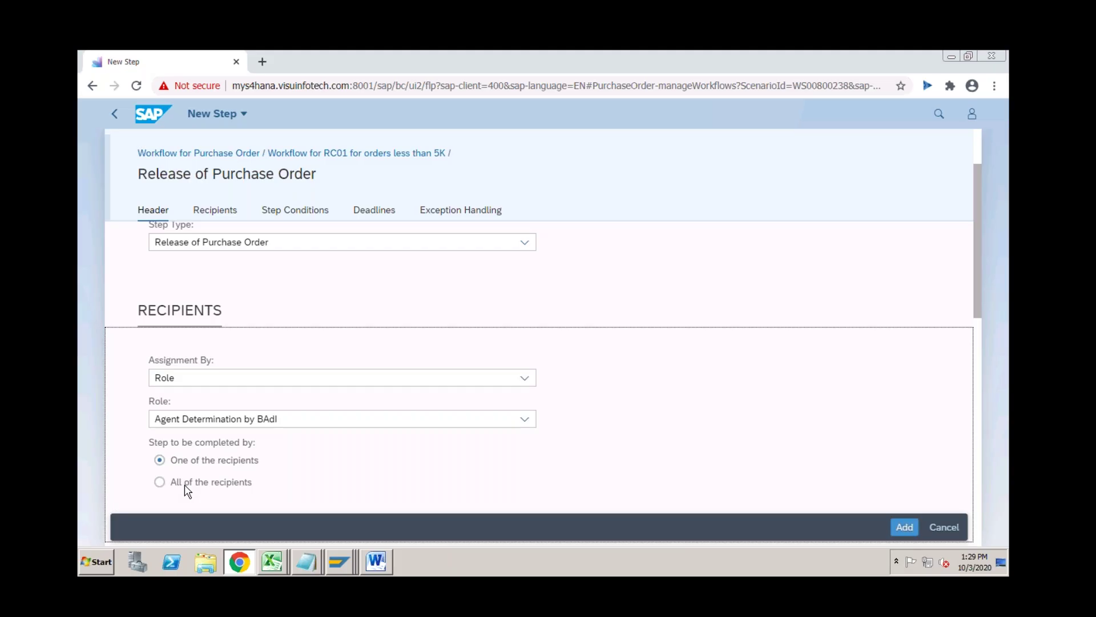
Change the release step's Assignment By to User and enter the approver's user ID.
{"action": "left_click", "coordinate": [211, 378]}
{"action": "left_click", "coordinate": [187, 422]}
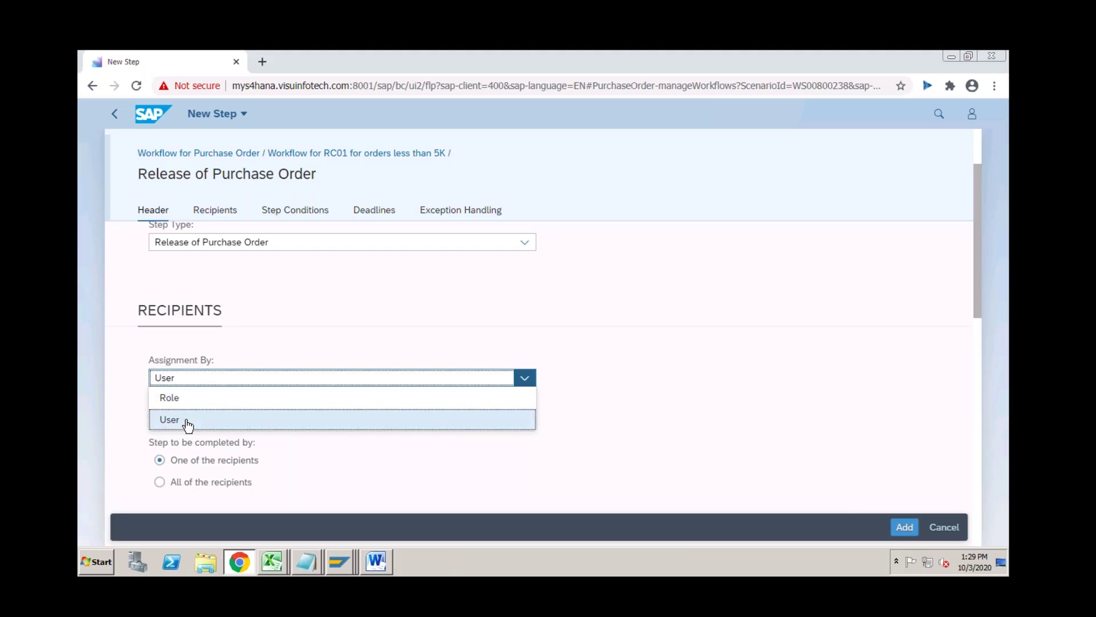
{"action": "left_click", "coordinate": [331, 418]}
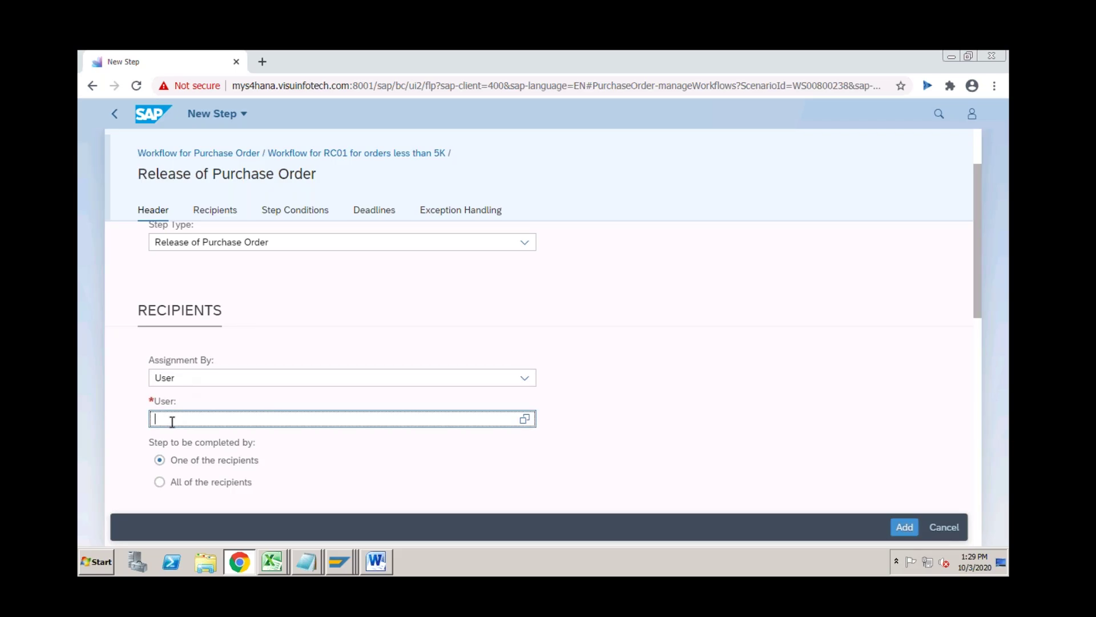
{"action": "type", "text": "GAURAV10"}
{"action": "key", "text": "Return"}
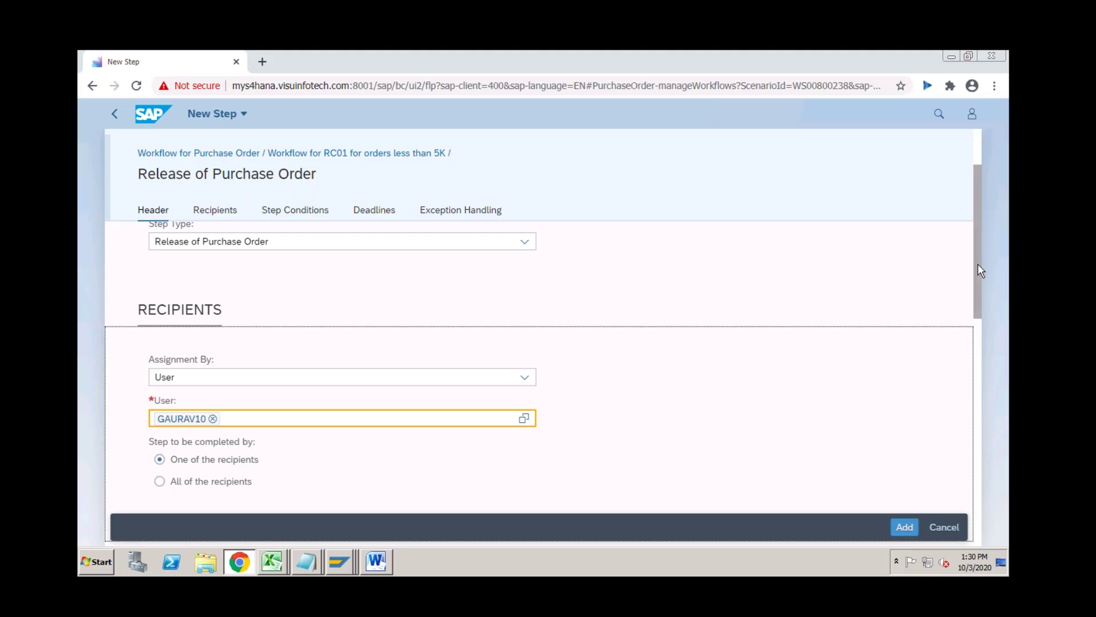
Scroll back up through the release step's settings to the Header section to review it.
{"action": "left_click_drag", "start_coordinate": [977, 267], "coordinate": [979, 379]}
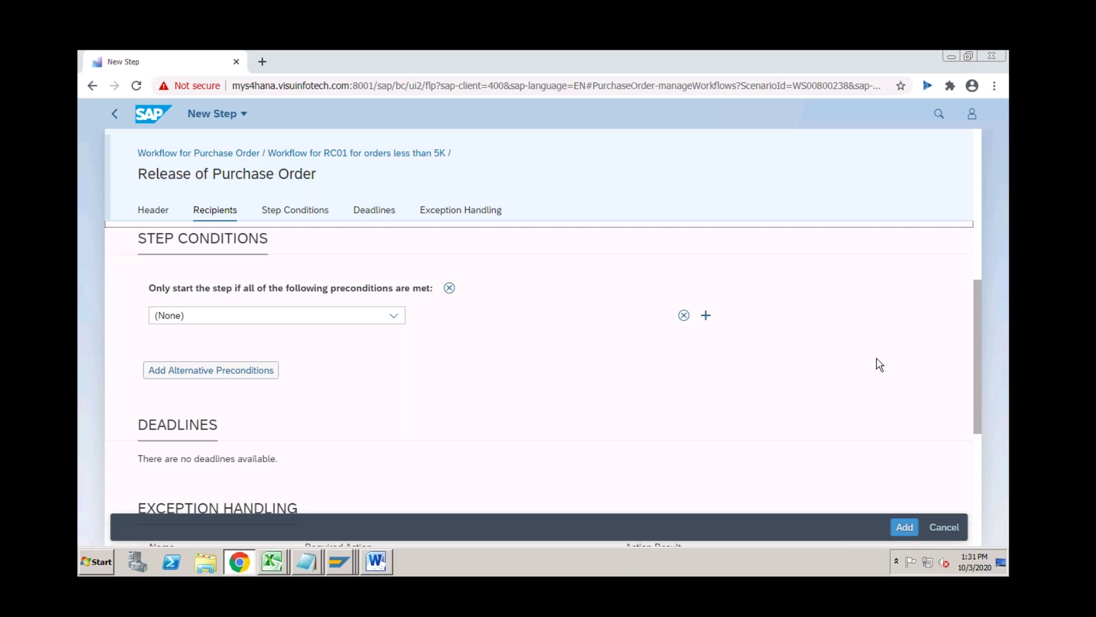
{"action": "left_click_drag", "start_coordinate": [976, 328], "coordinate": [976, 358]}
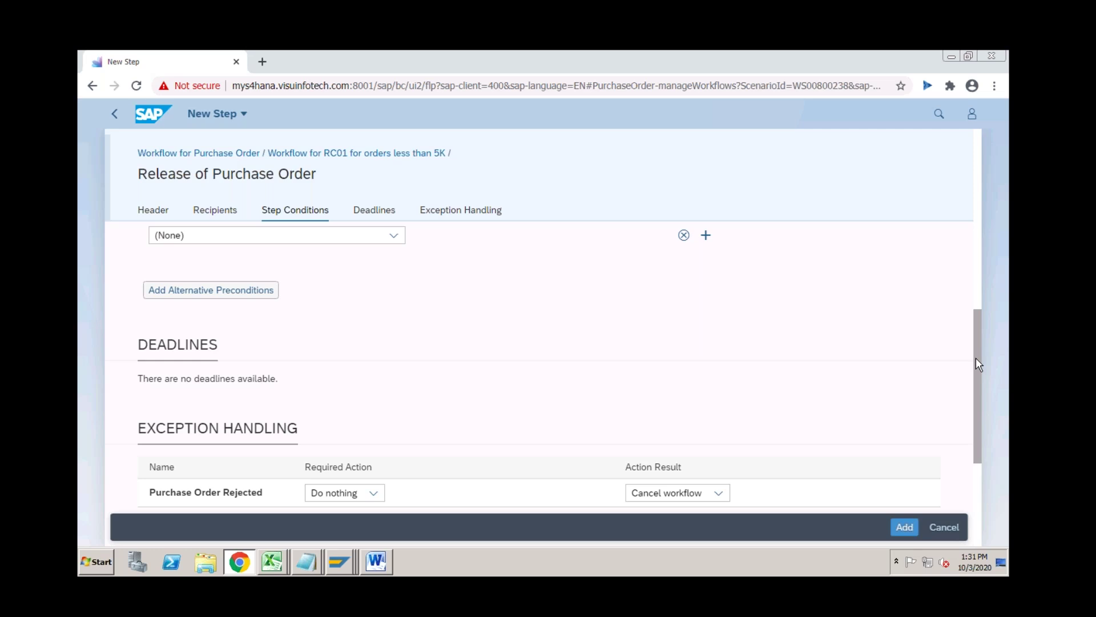
{"action": "left_click_drag", "start_coordinate": [975, 357], "coordinate": [976, 392]}
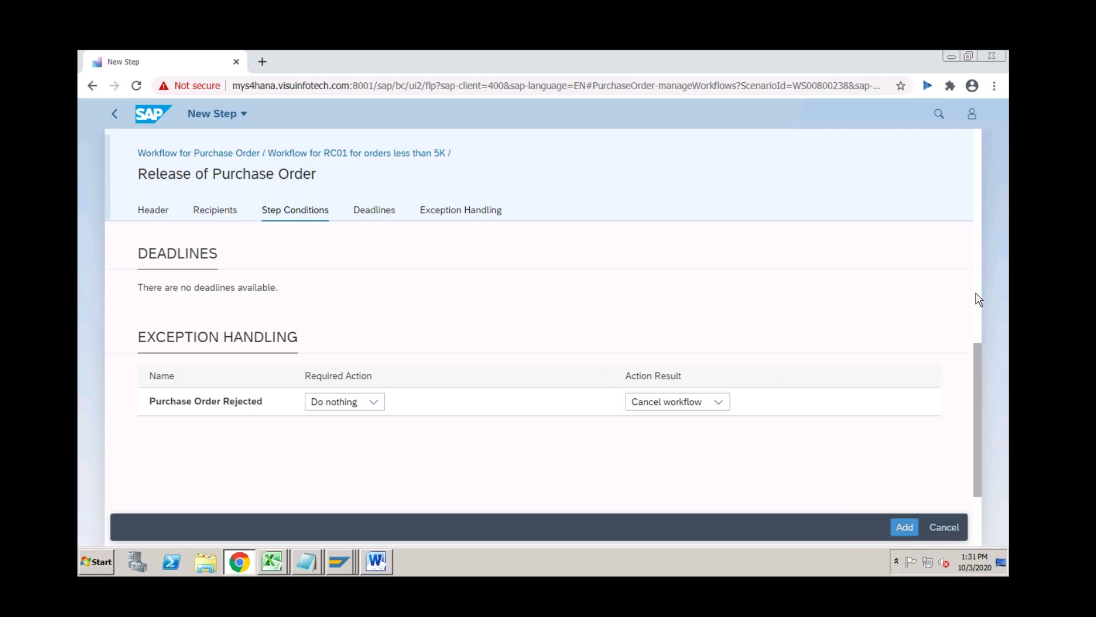
{"action": "scroll", "coordinate": [978, 298], "scroll_direction": "up", "scroll_amount": 5}
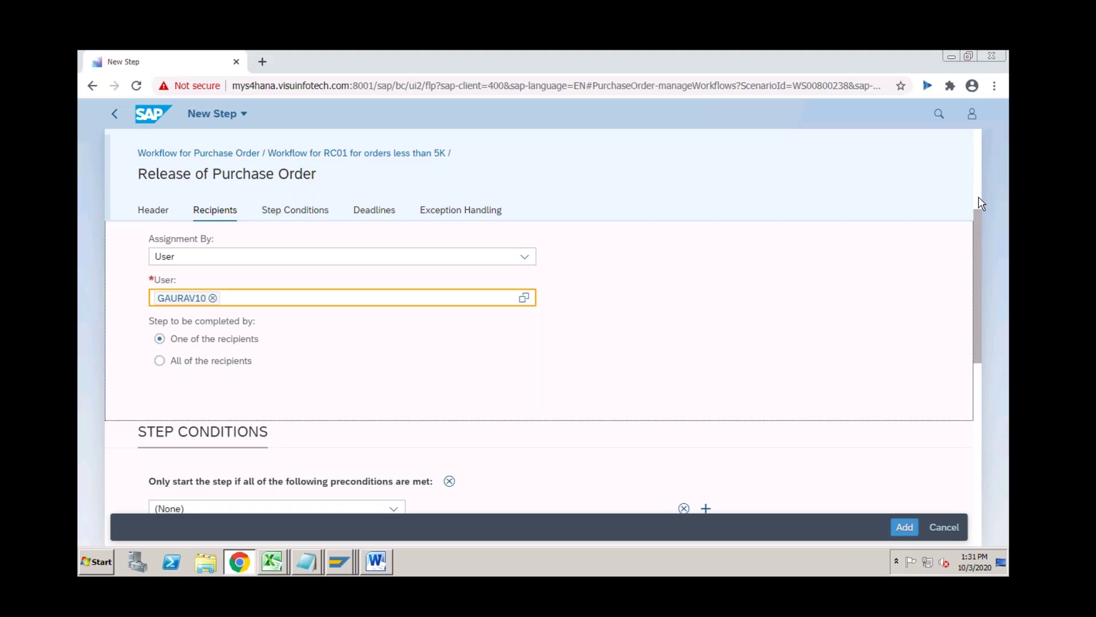
{"action": "scroll", "coordinate": [979, 202], "scroll_direction": "up", "scroll_amount": 3}
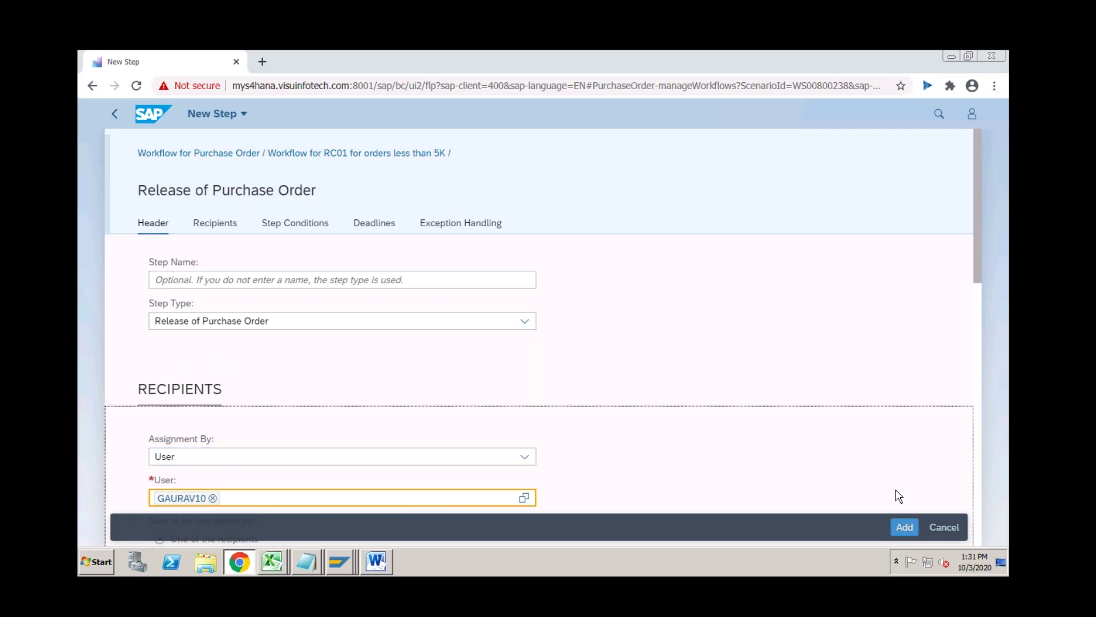
Apply the Release of Purchase Order step, save the RC01 workflow, and go back Home.
{"action": "left_click", "coordinate": [905, 526]}
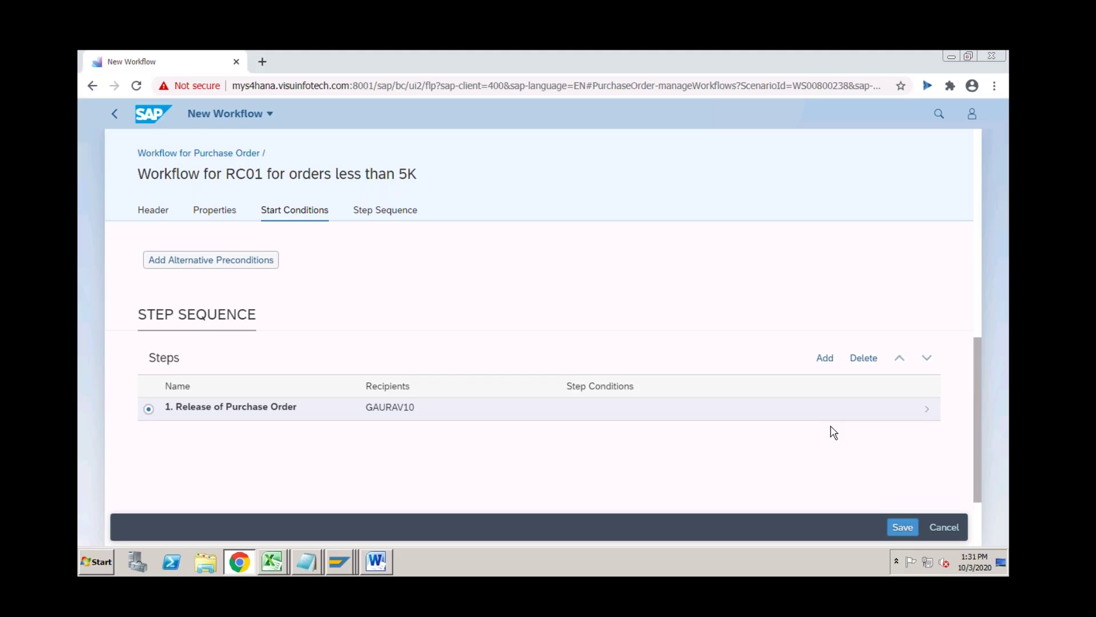
{"action": "left_click", "coordinate": [114, 114]}
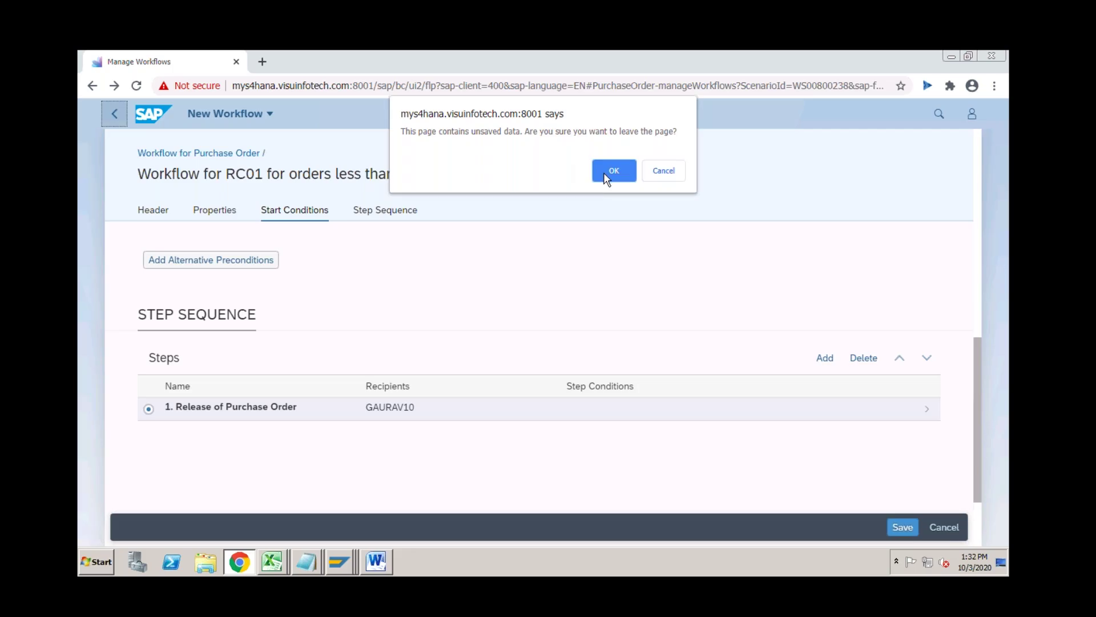
{"action": "left_click", "coordinate": [663, 171]}
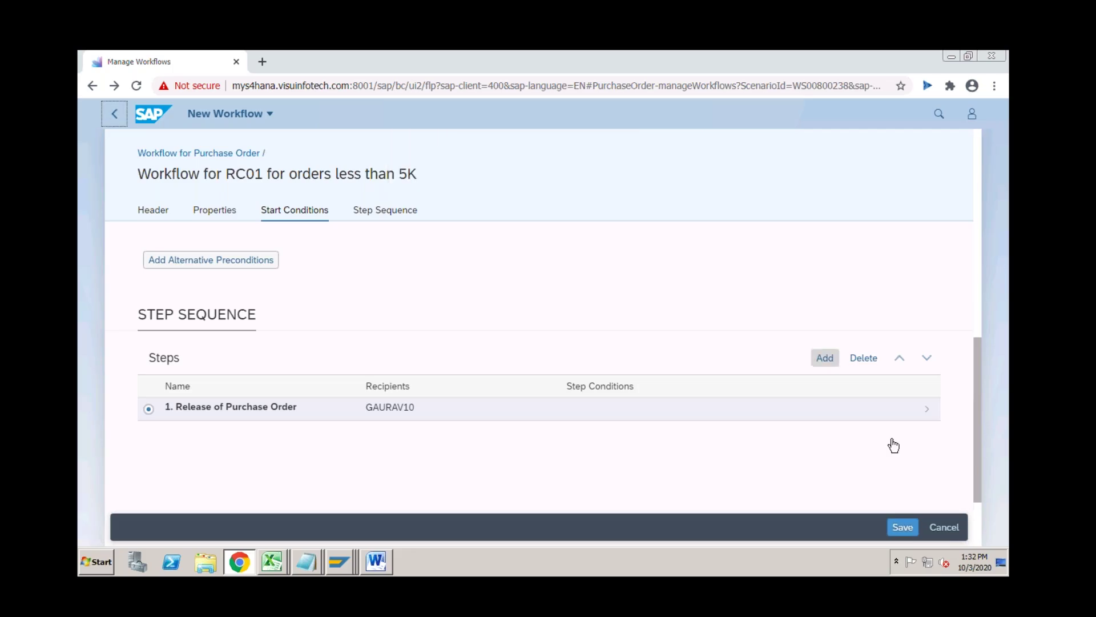
{"action": "left_click", "coordinate": [902, 525]}
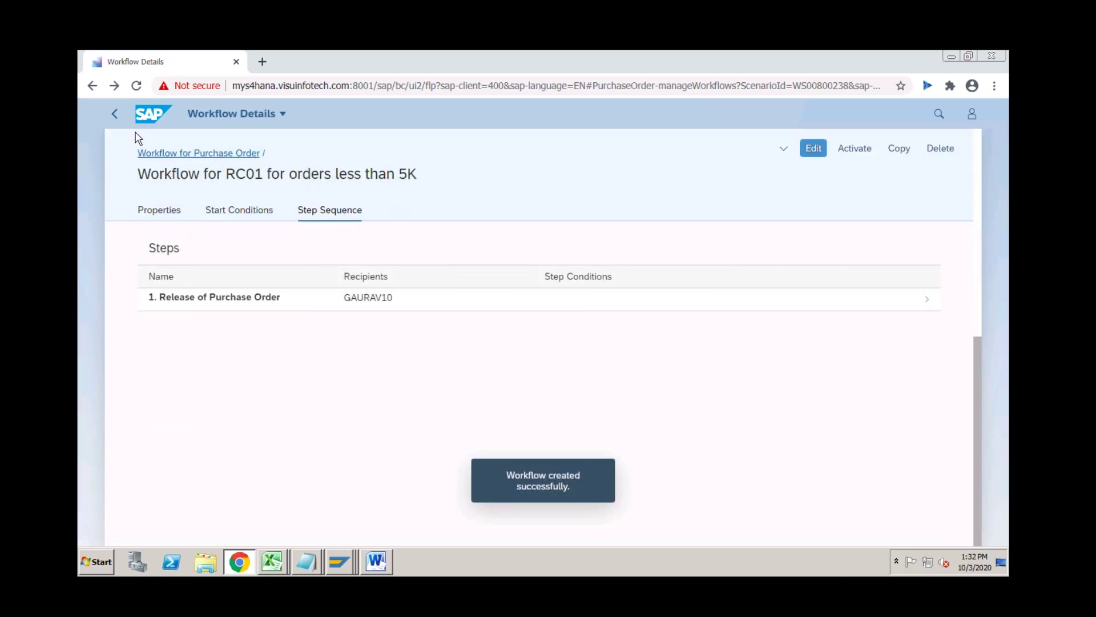
{"action": "left_click", "coordinate": [114, 114]}
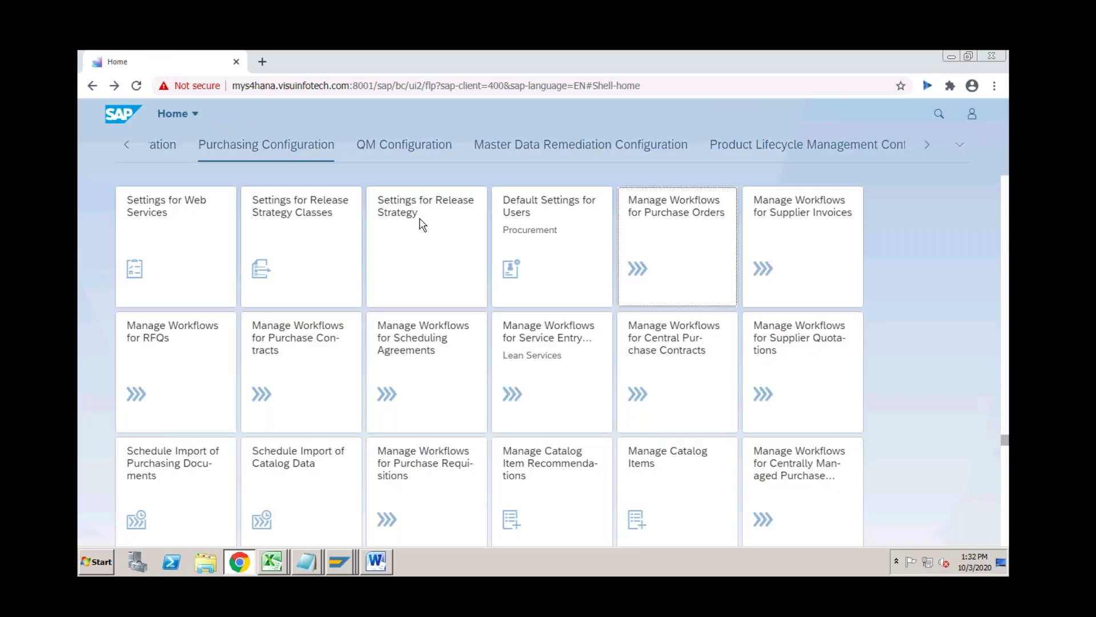
Open Manage Workflows for Purchase Orders and select 'Workflow for RC01 for orders less than 5K'.
{"action": "left_click", "coordinate": [687, 245]}
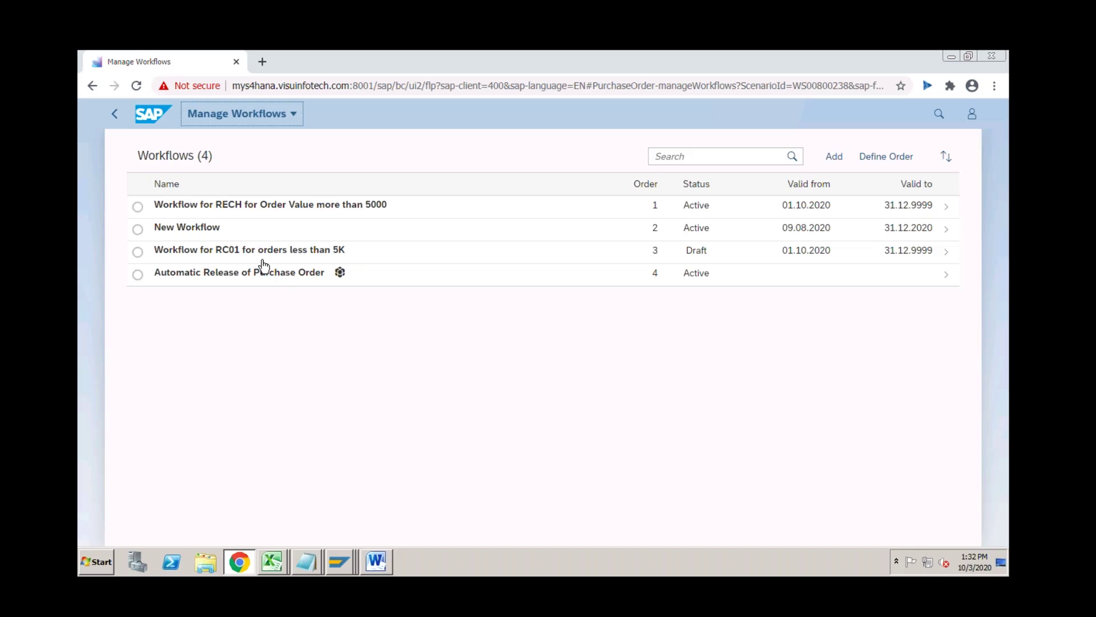
{"action": "left_click", "coordinate": [138, 253]}
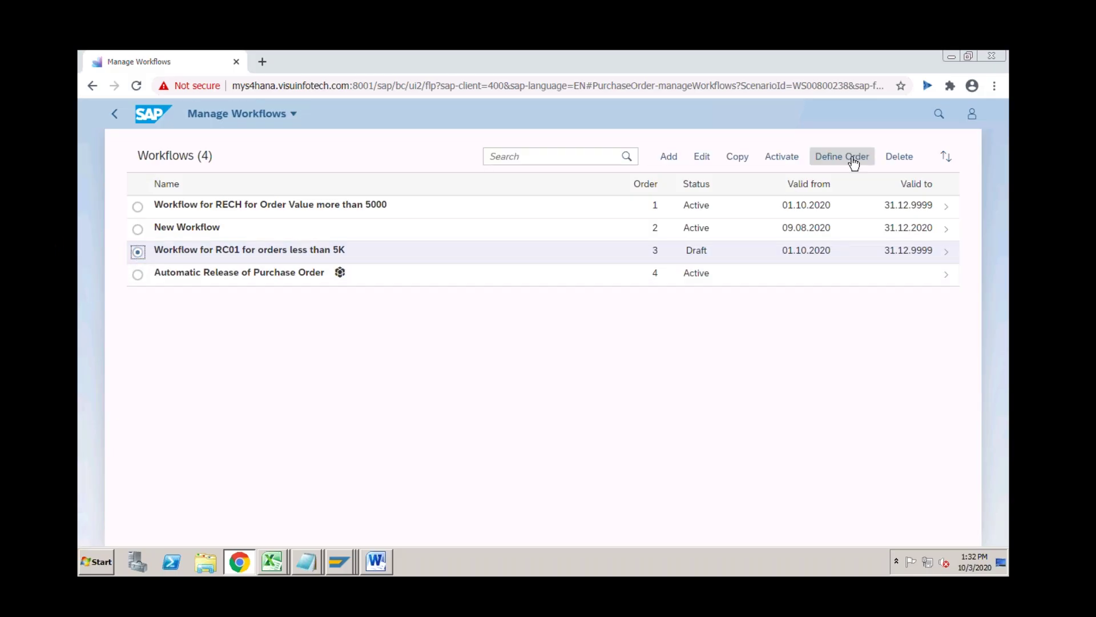
In Define Order, move the RC01 workflow above the RECH workflow and save the order.
{"action": "left_click", "coordinate": [853, 163]}
{"action": "left_click_drag", "start_coordinate": [623, 375], "coordinate": [610, 314]}
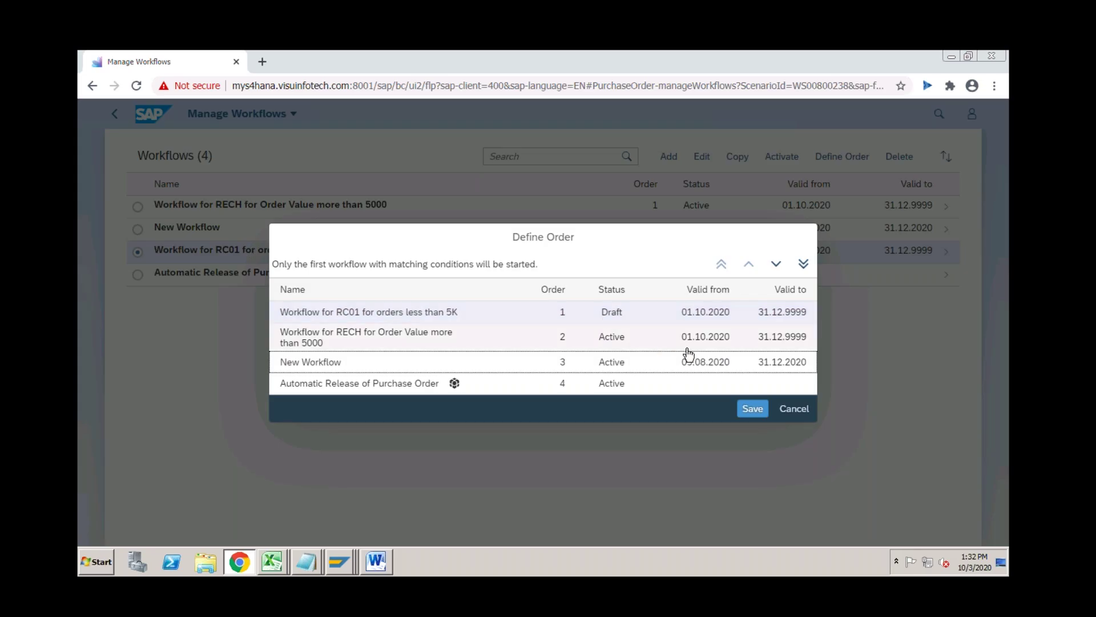
{"action": "left_click", "coordinate": [751, 407]}
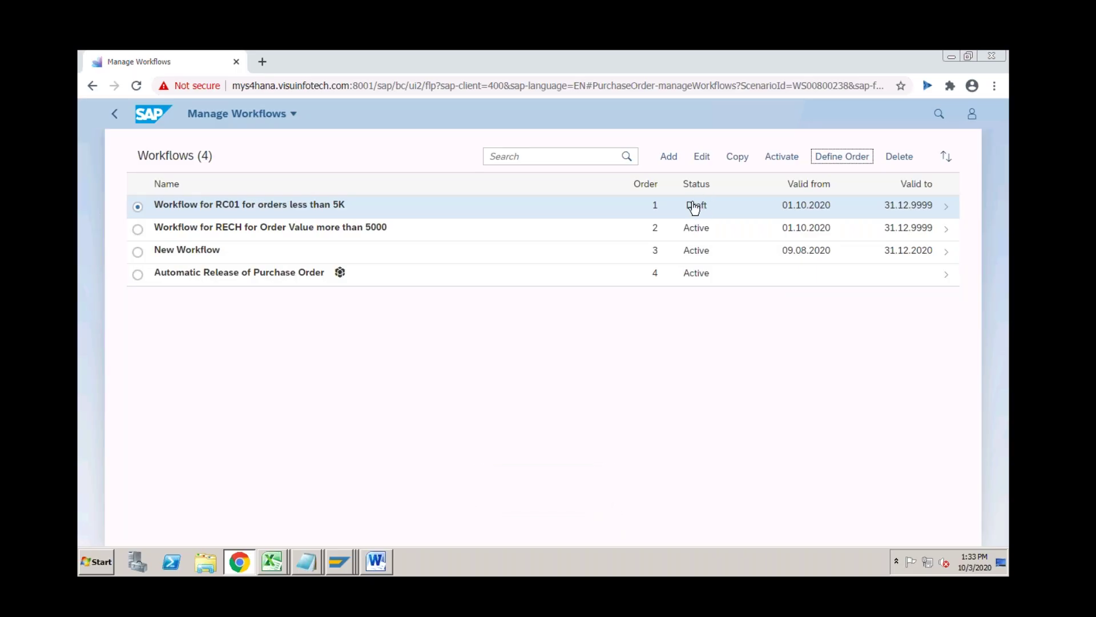
Activate the selected 'Workflow for RC01 for orders less than 5K'.
{"action": "left_click", "coordinate": [780, 158]}
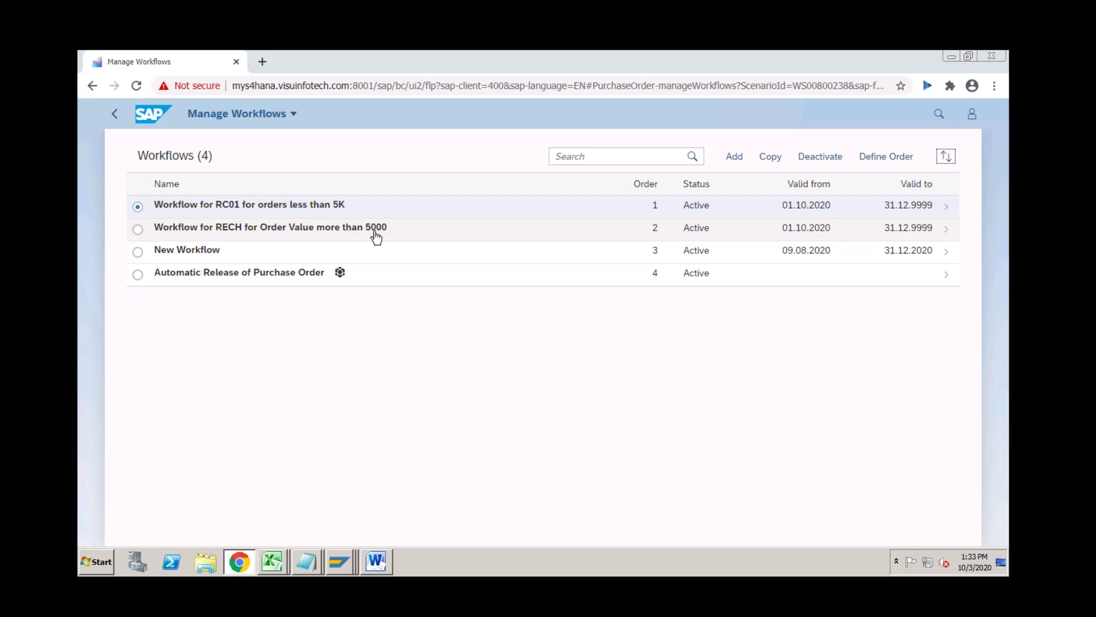
{"action": "left_click", "coordinate": [356, 237]}
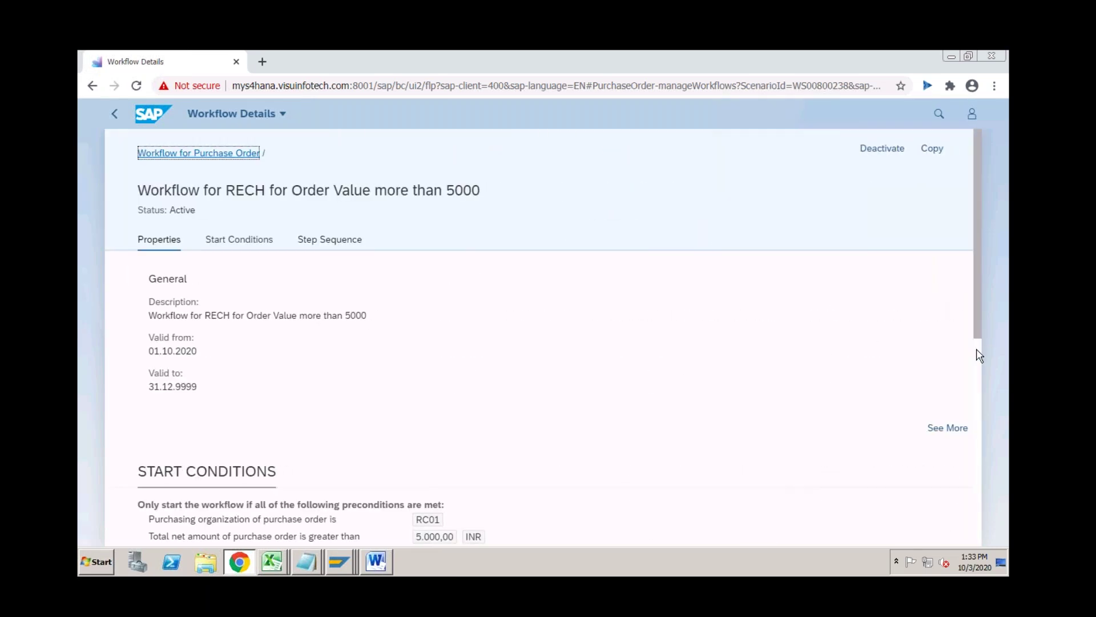
{"action": "scroll", "coordinate": [977, 353], "scroll_direction": "down", "scroll_amount": 5}
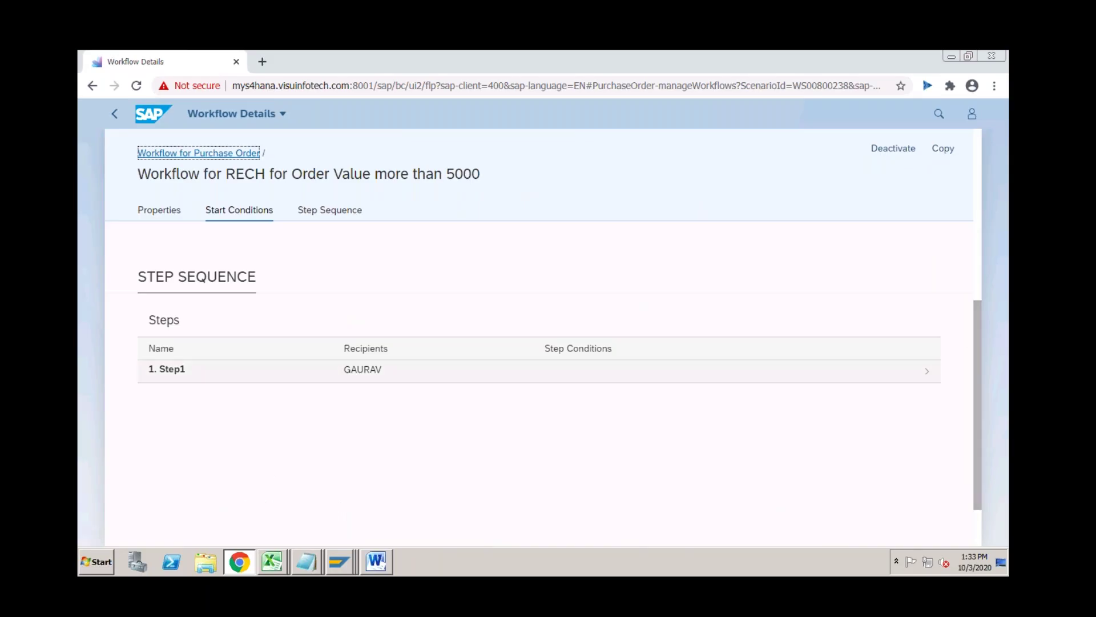
{"action": "left_click", "coordinate": [383, 370]}
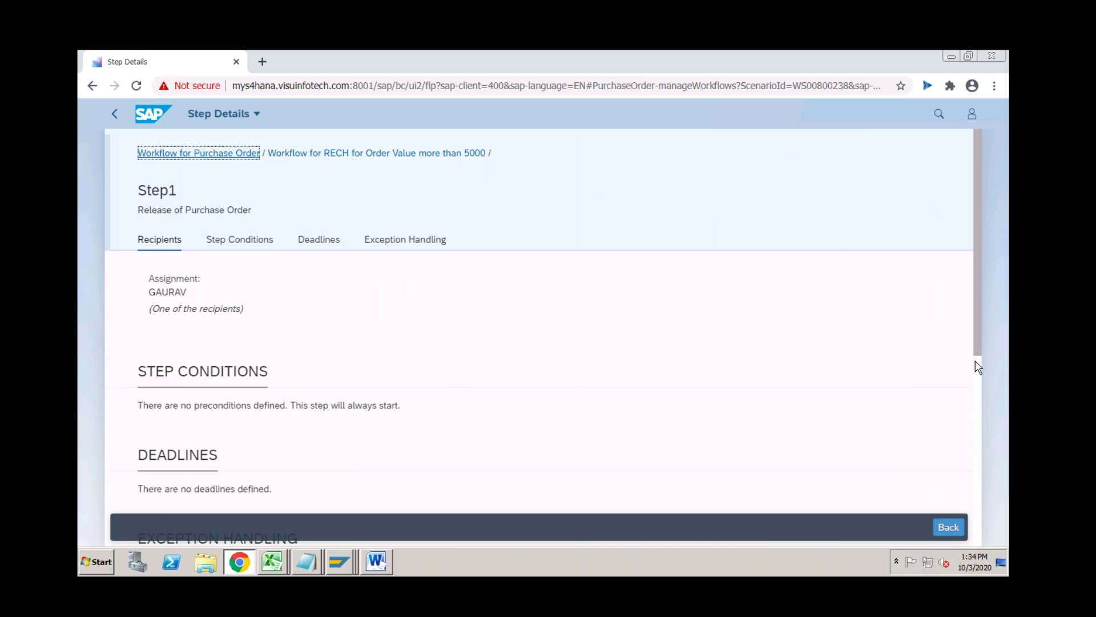
{"action": "scroll", "coordinate": [977, 367], "scroll_direction": "down", "scroll_amount": 5}
{"action": "scroll", "coordinate": [973, 337], "scroll_direction": "up", "scroll_amount": 3}
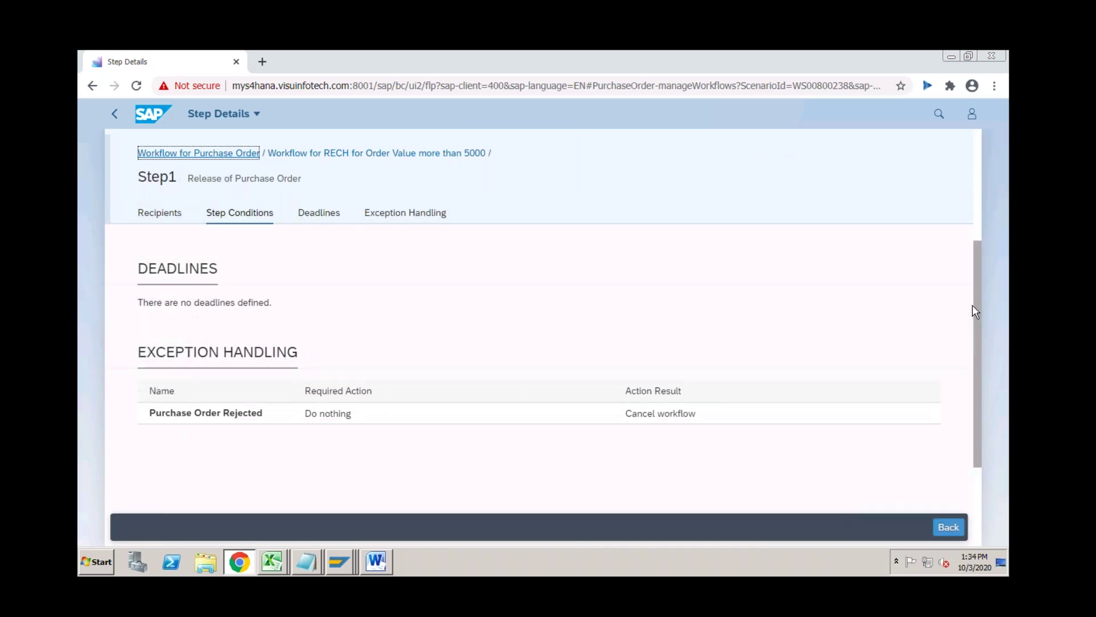
{"action": "scroll", "coordinate": [969, 263], "scroll_direction": "up", "scroll_amount": 5}
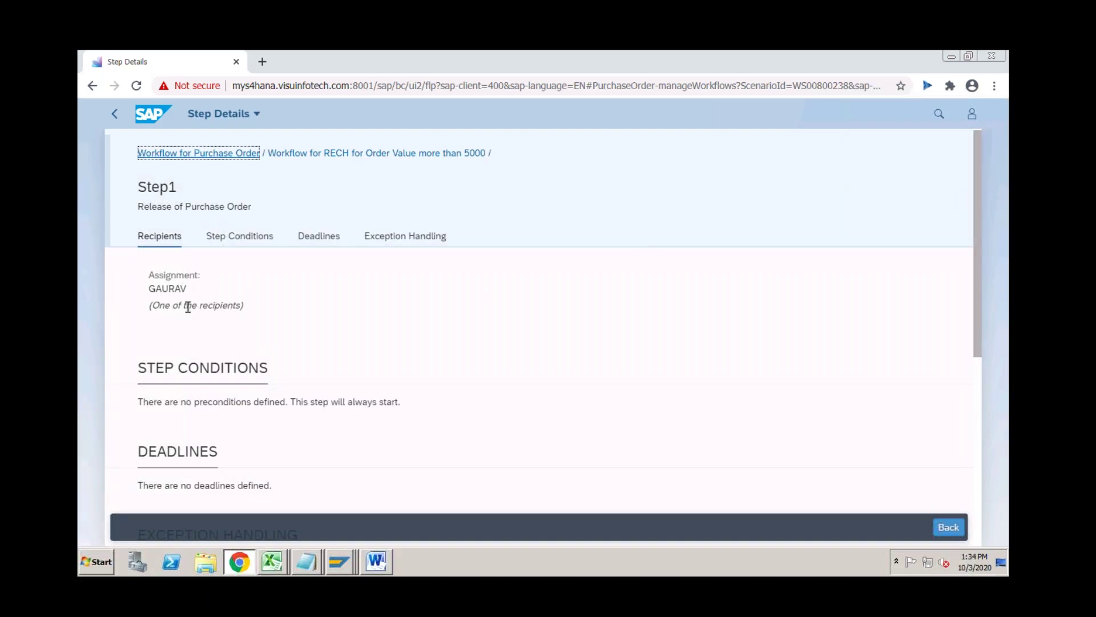
{"action": "left_click_drag", "start_coordinate": [184, 285], "coordinate": [153, 286]}
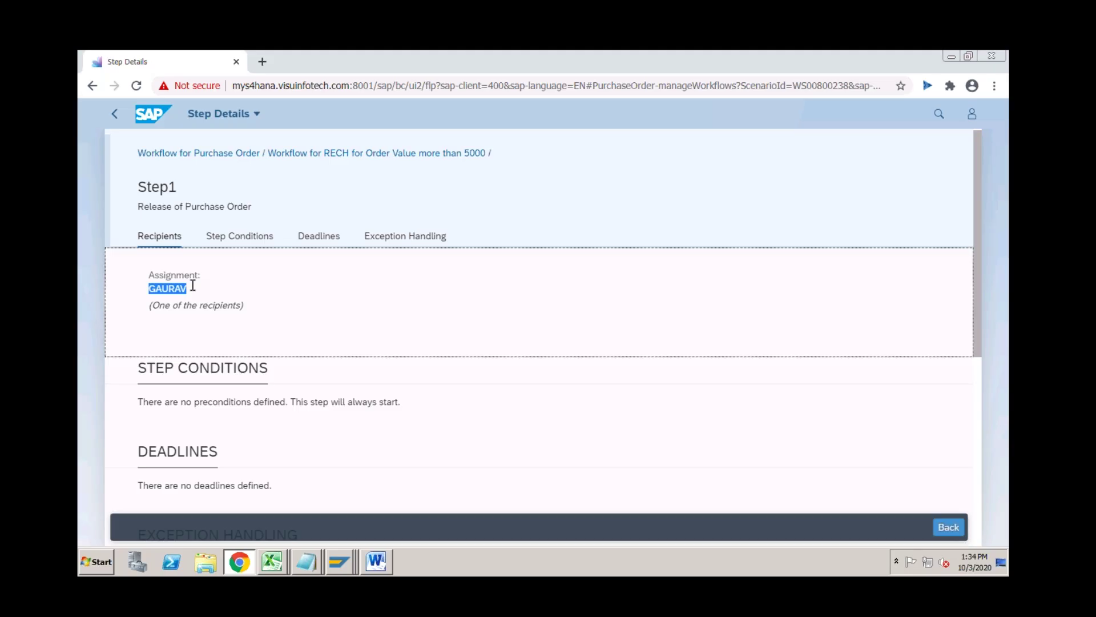
{"action": "left_click", "coordinate": [114, 114]}
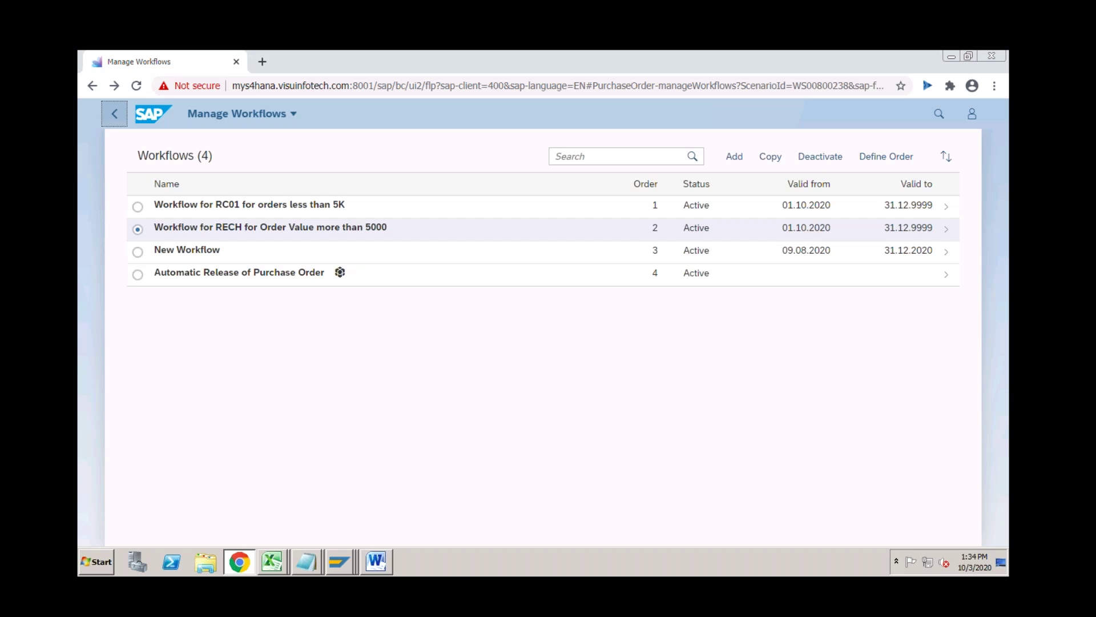
Switch to the SAP GUI window and run /nme21n to create a purchase order.
{"action": "left_click", "coordinate": [346, 562]}
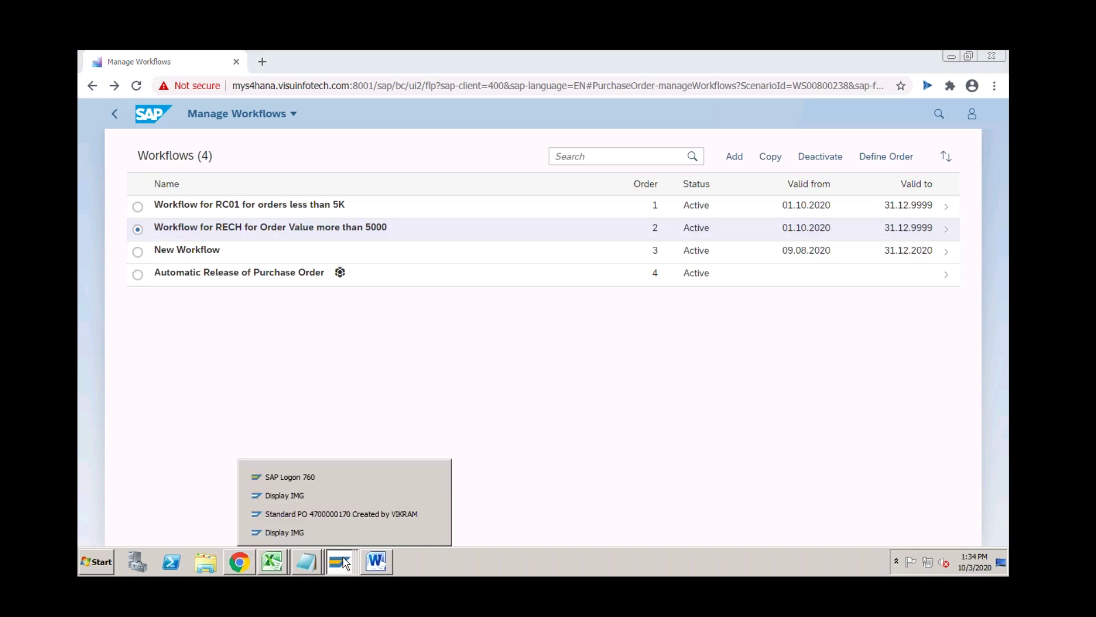
{"action": "left_click", "coordinate": [329, 512]}
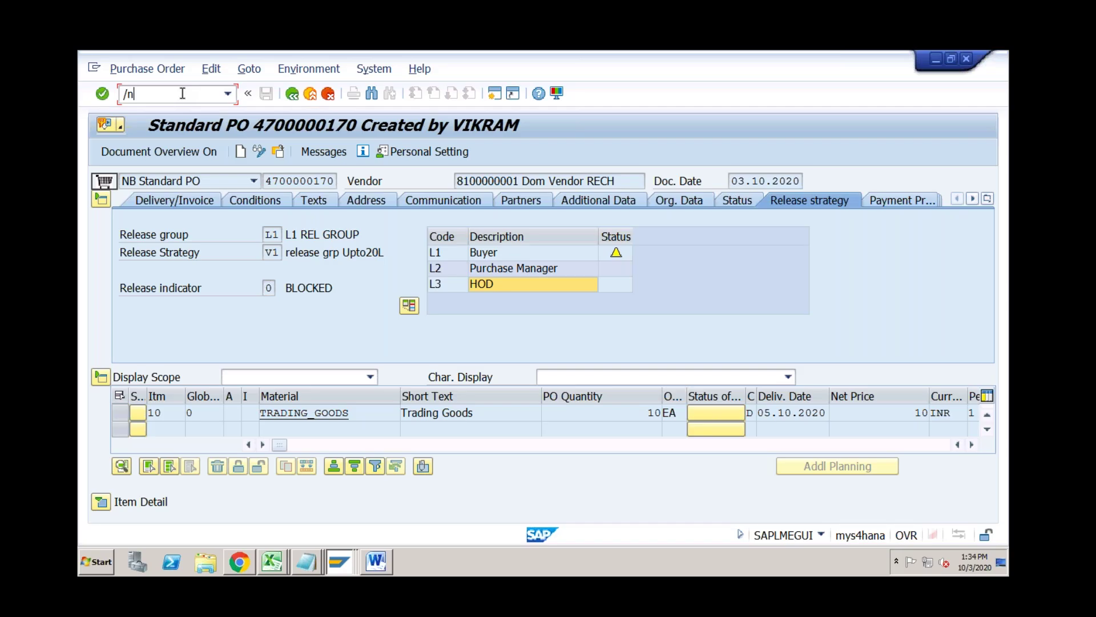
{"action": "type", "text": "/nme21n"}
{"action": "key", "text": "Return"}
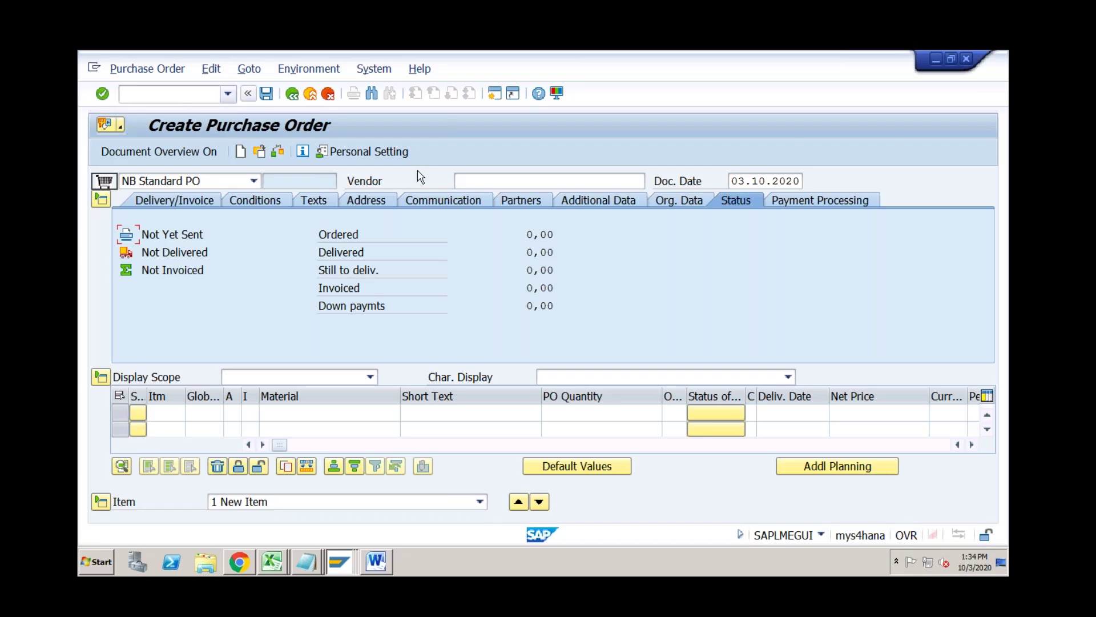
Enter vendor Dom Vendor RECH and material TRADING_GOODS, then abandon the unfinished order.
{"action": "left_click", "coordinate": [484, 180]}
{"action": "key", "text": "Down"}
{"action": "key", "text": "Return"}
{"action": "key", "text": "Return"}
{"action": "left_click", "coordinate": [349, 416]}
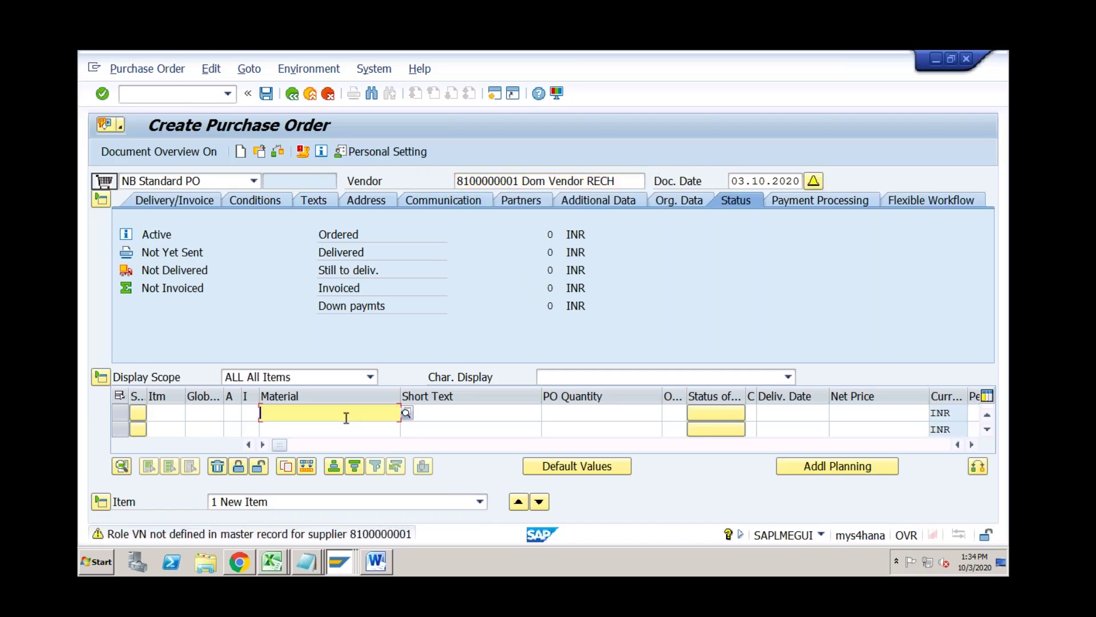
{"action": "key", "text": "Down"}
{"action": "key", "text": "Tab"}
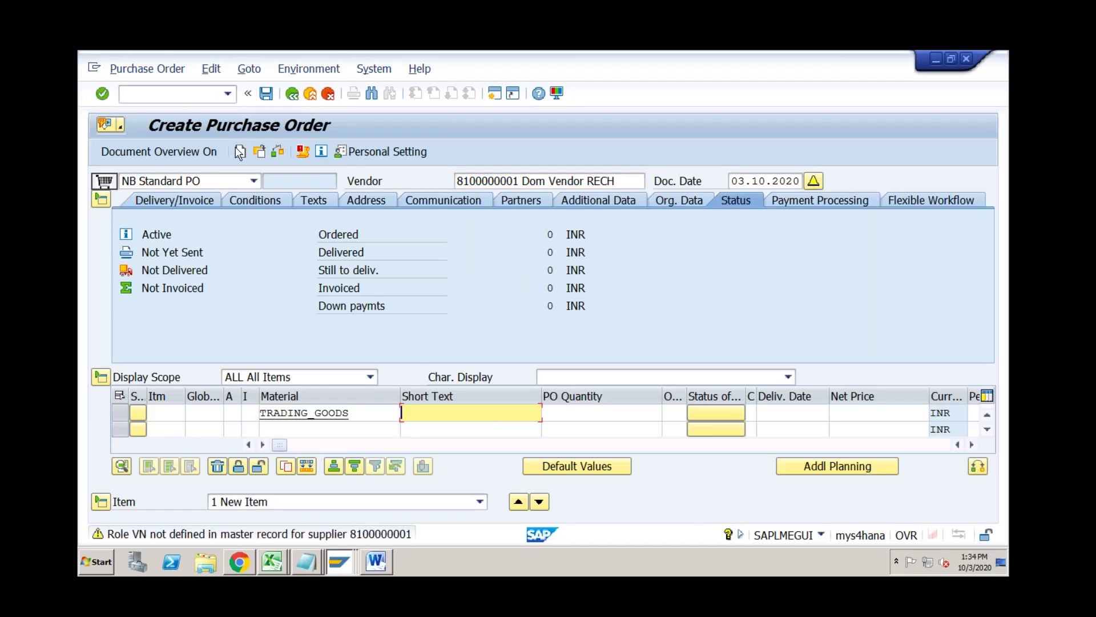
{"action": "left_click", "coordinate": [185, 97]}
Reopen ME21N from the transaction history and pick vendor Dom Vendor RECH.
{"action": "type", "text": "/n"}
{"action": "key", "text": "Return"}
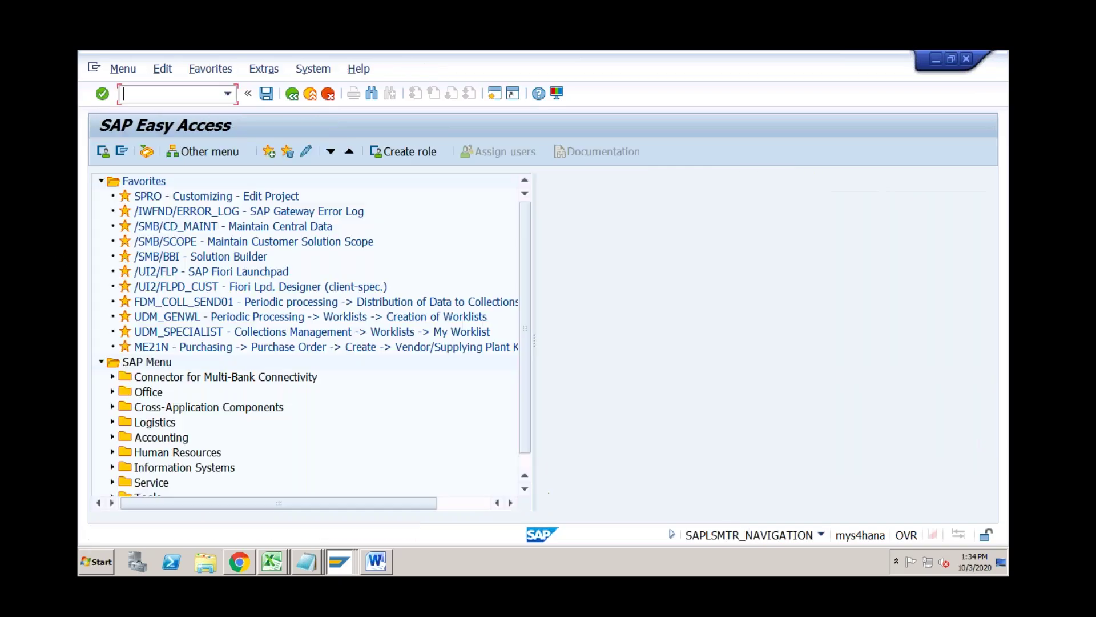
{"action": "left_click", "coordinate": [227, 93]}
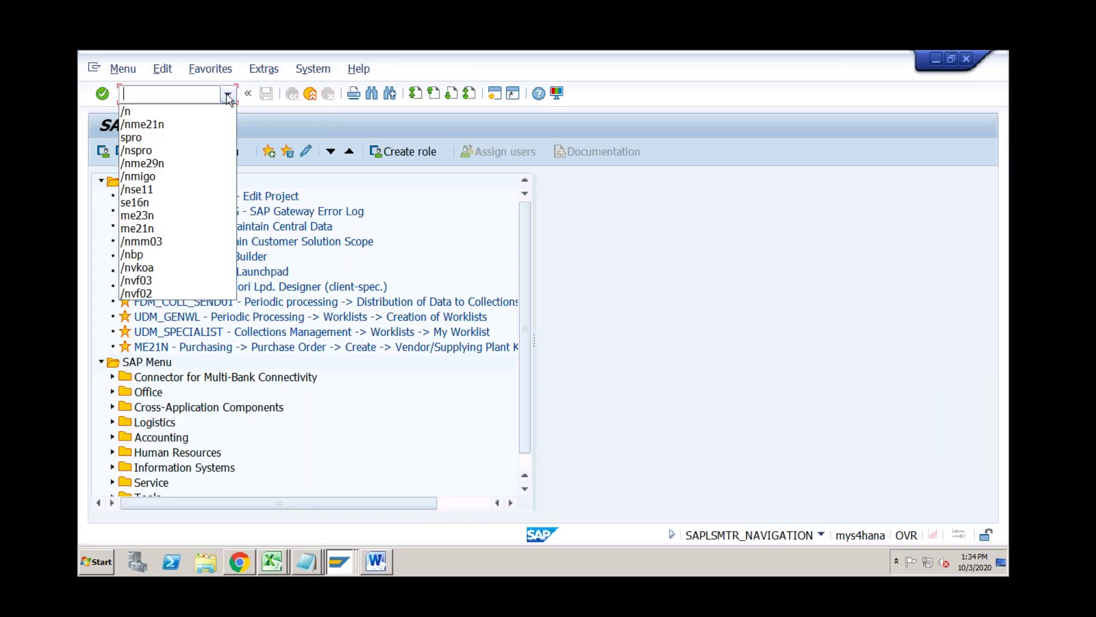
{"action": "left_click", "coordinate": [158, 122]}
{"action": "key", "text": "Return"}
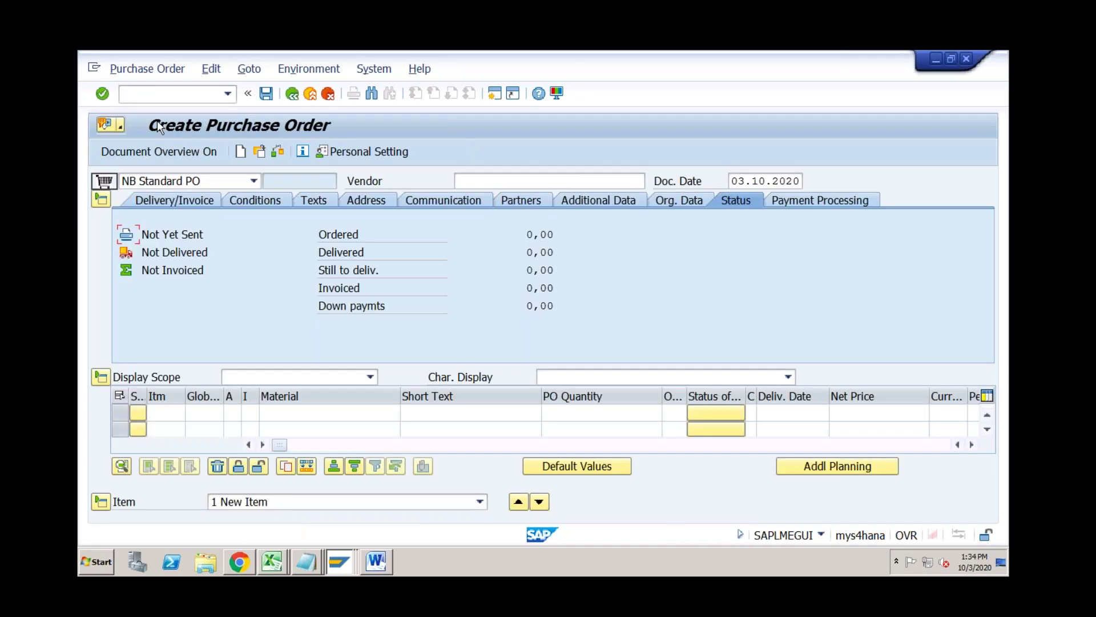
{"action": "left_click", "coordinate": [489, 181]}
{"action": "left_click", "coordinate": [491, 193]}
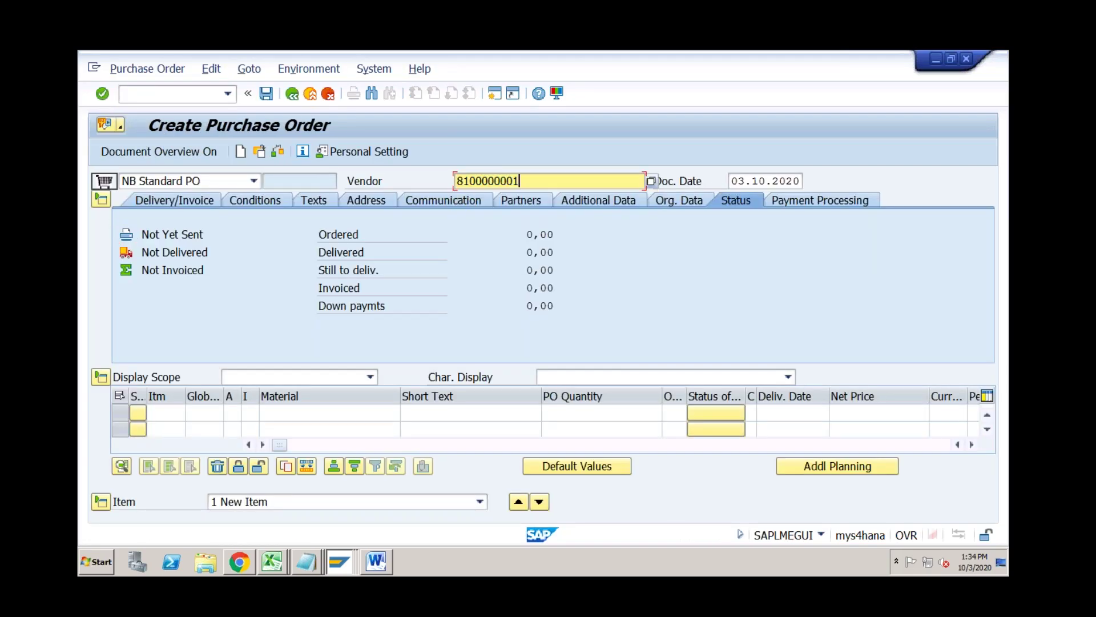
Add an item of 10 TRADING_GOODS and save the purchase order despite the warnings.
{"action": "left_click", "coordinate": [325, 412]}
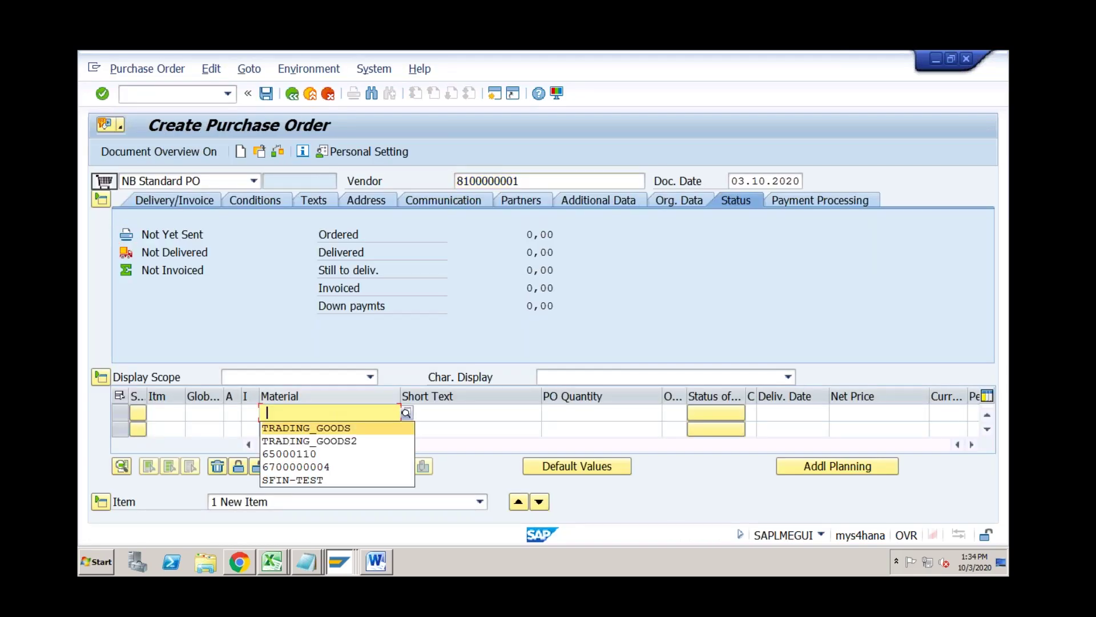
{"action": "left_click", "coordinate": [302, 426]}
{"action": "key", "text": "Tab"}
{"action": "left_click", "coordinate": [601, 412]}
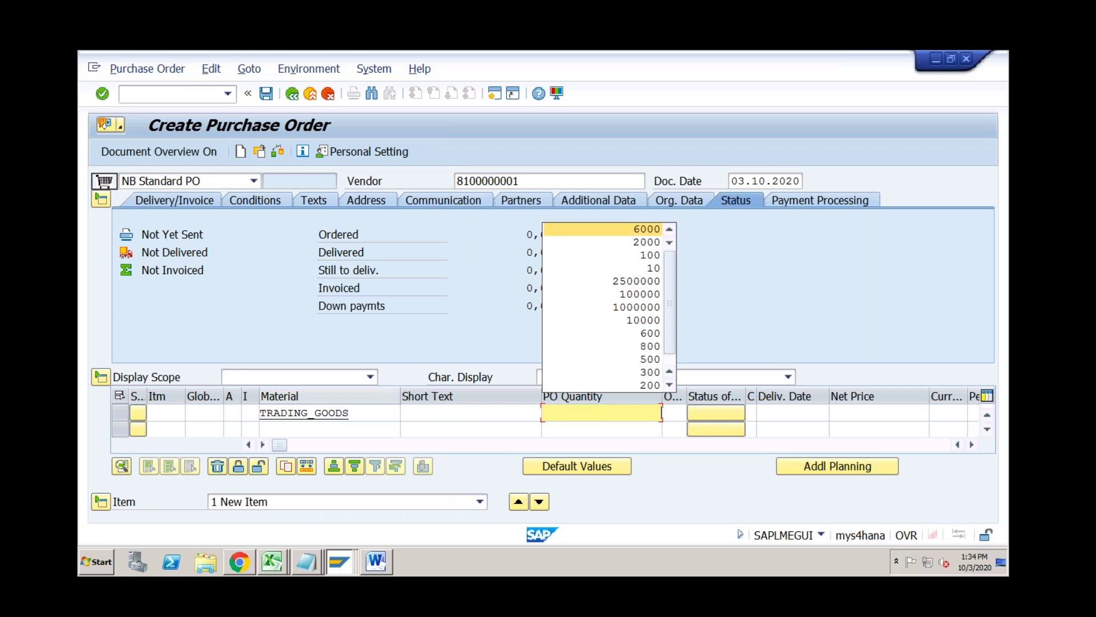
{"action": "key", "text": "Down"}
{"action": "key", "text": "Down"}
{"action": "key", "text": "Down"}
{"action": "key", "text": "Return"}
{"action": "key", "text": "Tab"}
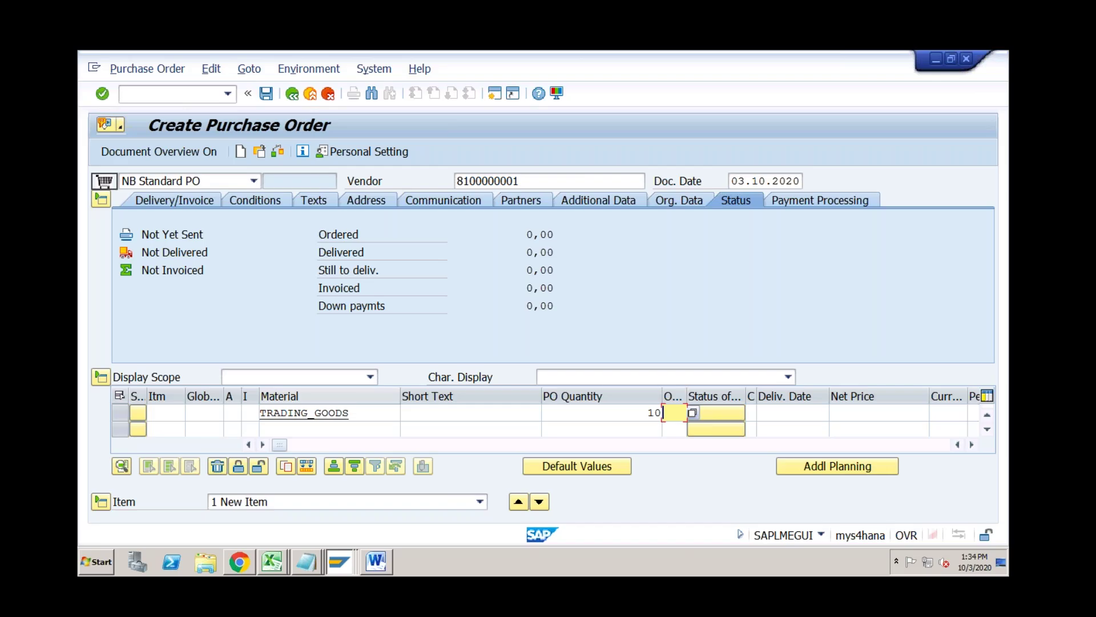
{"action": "key", "text": "Tab"}
{"action": "key", "text": "Tab"}
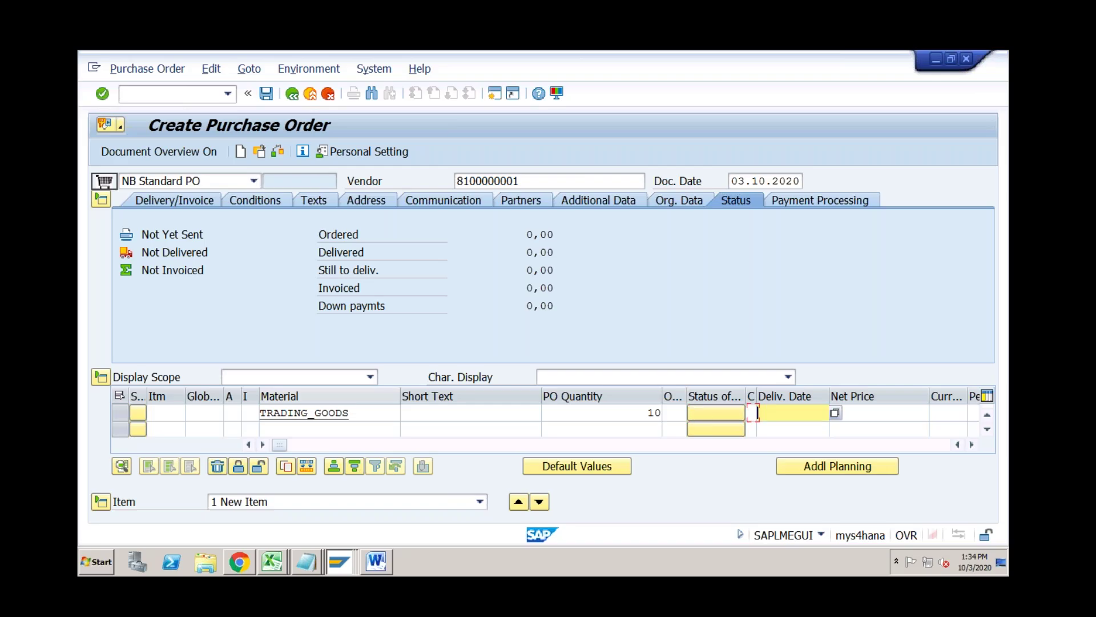
{"action": "key", "text": "Return"}
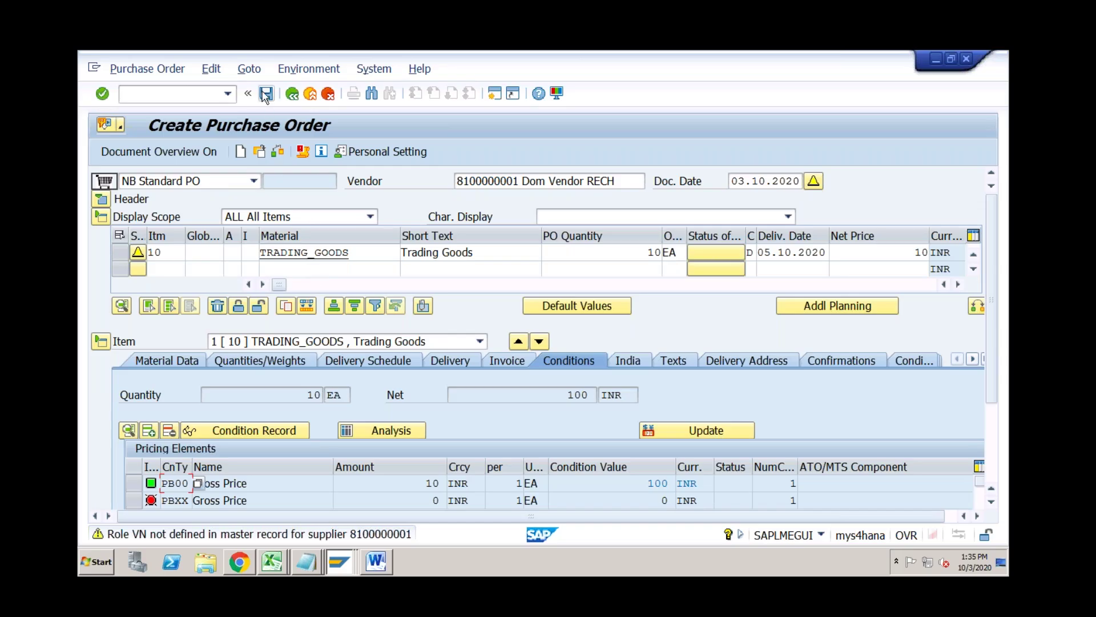
{"action": "left_click", "coordinate": [266, 93]}
{"action": "left_click", "coordinate": [391, 363]}
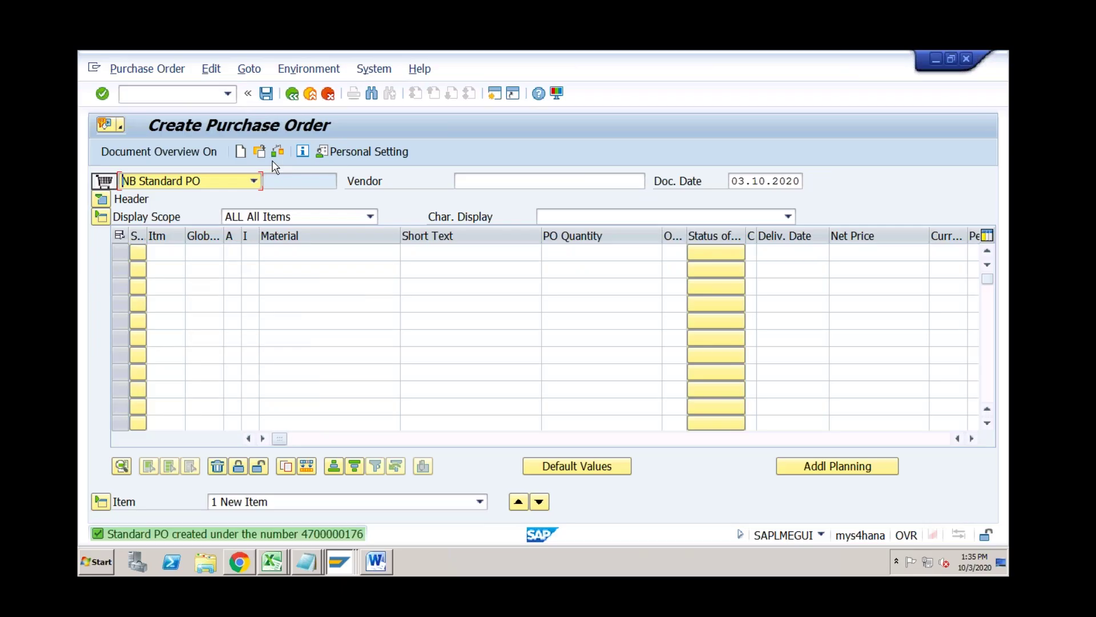
{"action": "left_click", "coordinate": [264, 156]}
{"action": "left_click", "coordinate": [313, 327]}
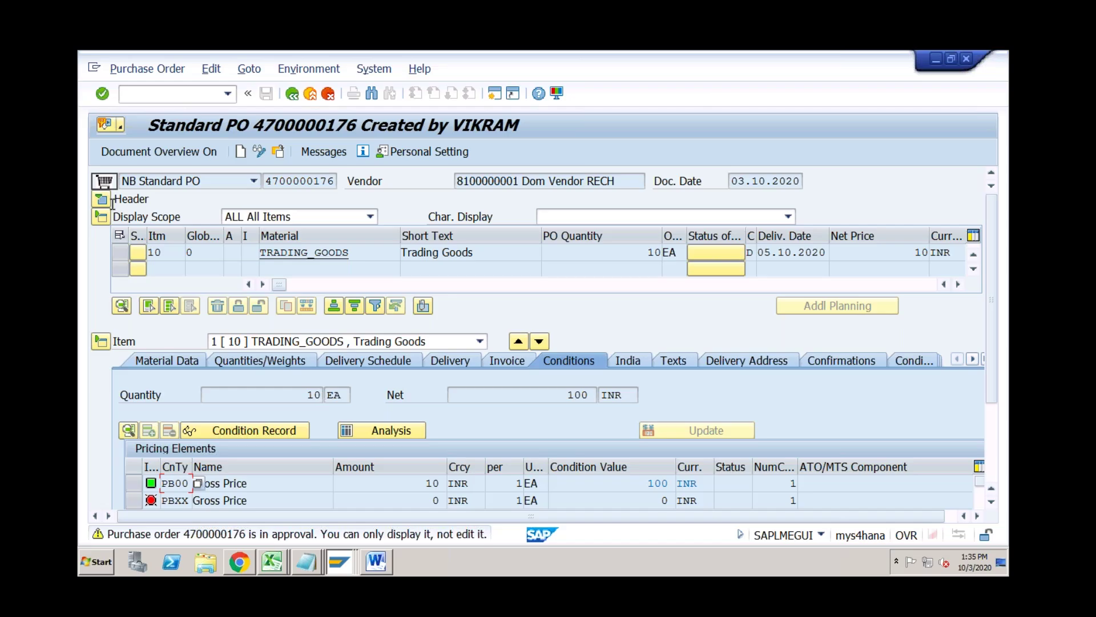
{"action": "left_click", "coordinate": [103, 199]}
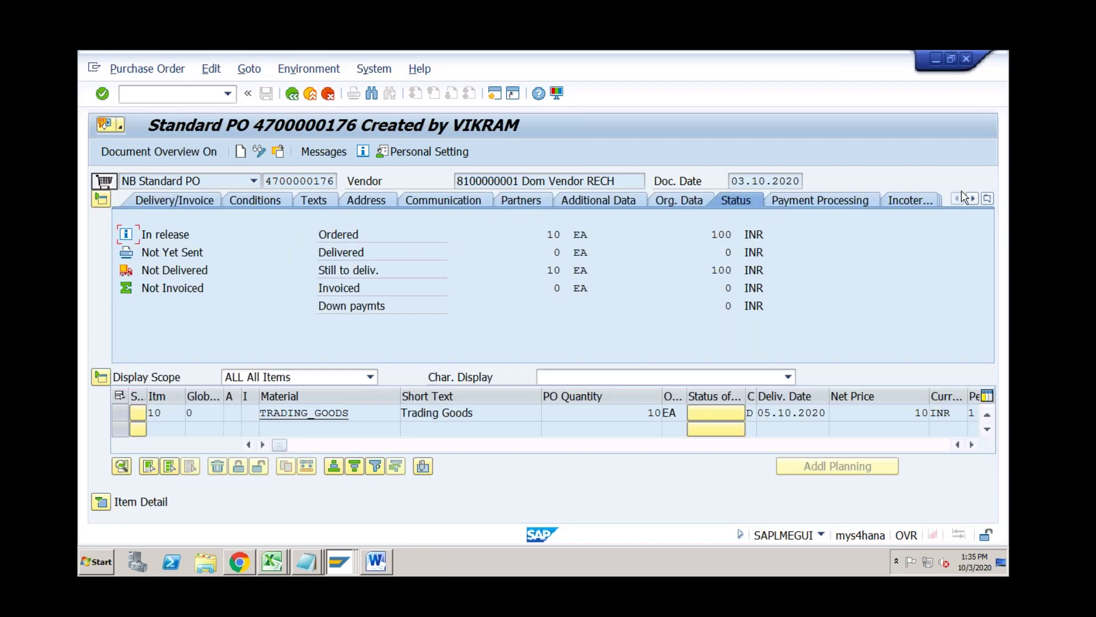
{"action": "left_click", "coordinate": [987, 198]}
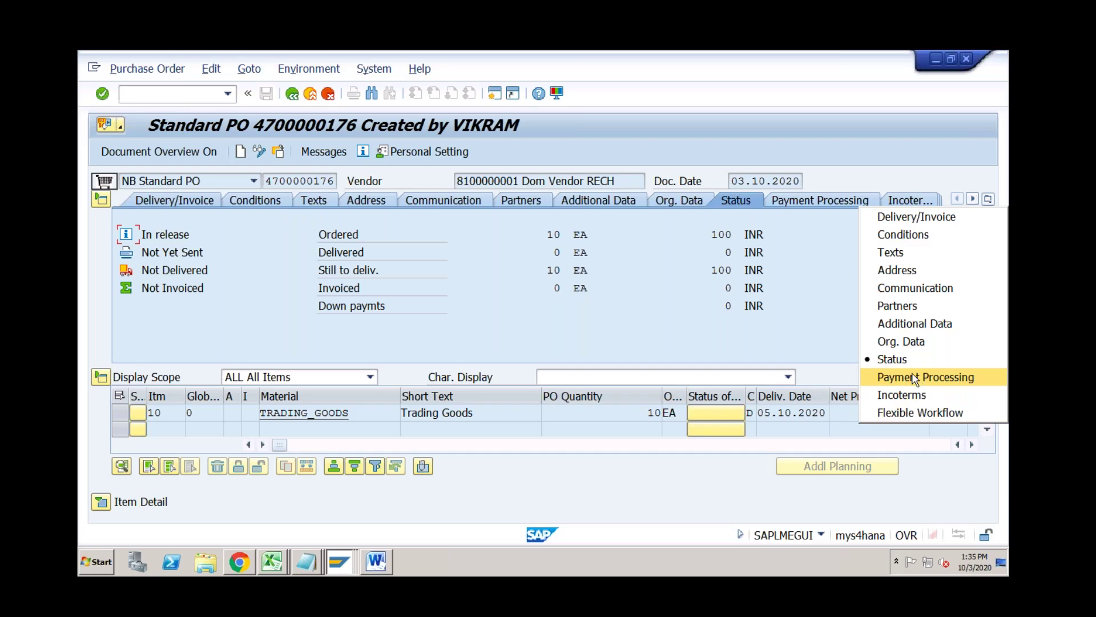
{"action": "left_click", "coordinate": [907, 413]}
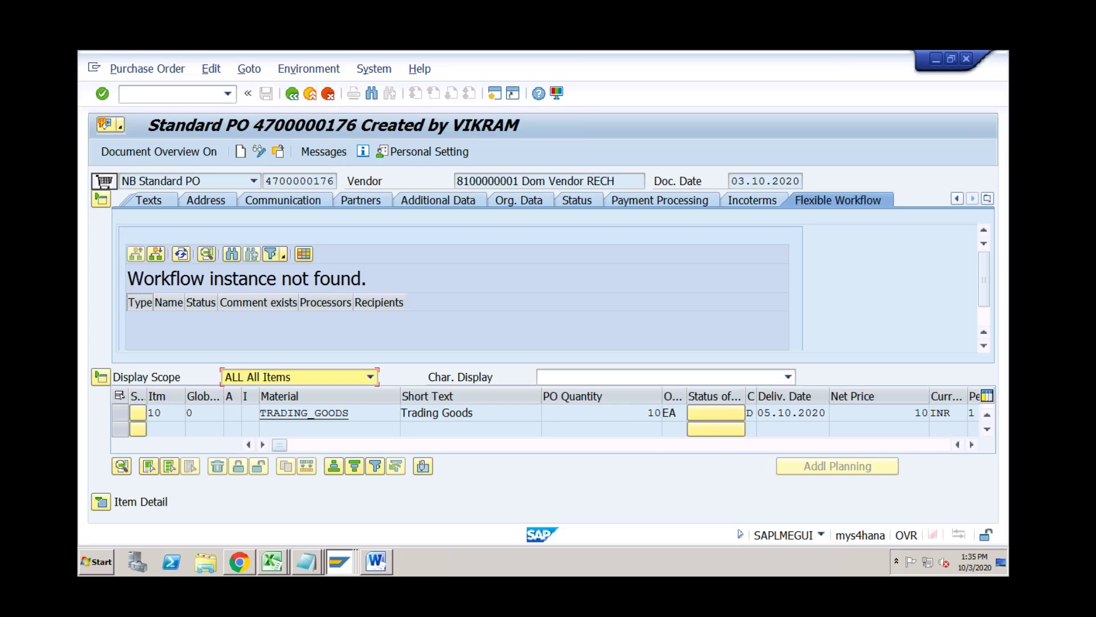
{"action": "left_click", "coordinate": [196, 97]}
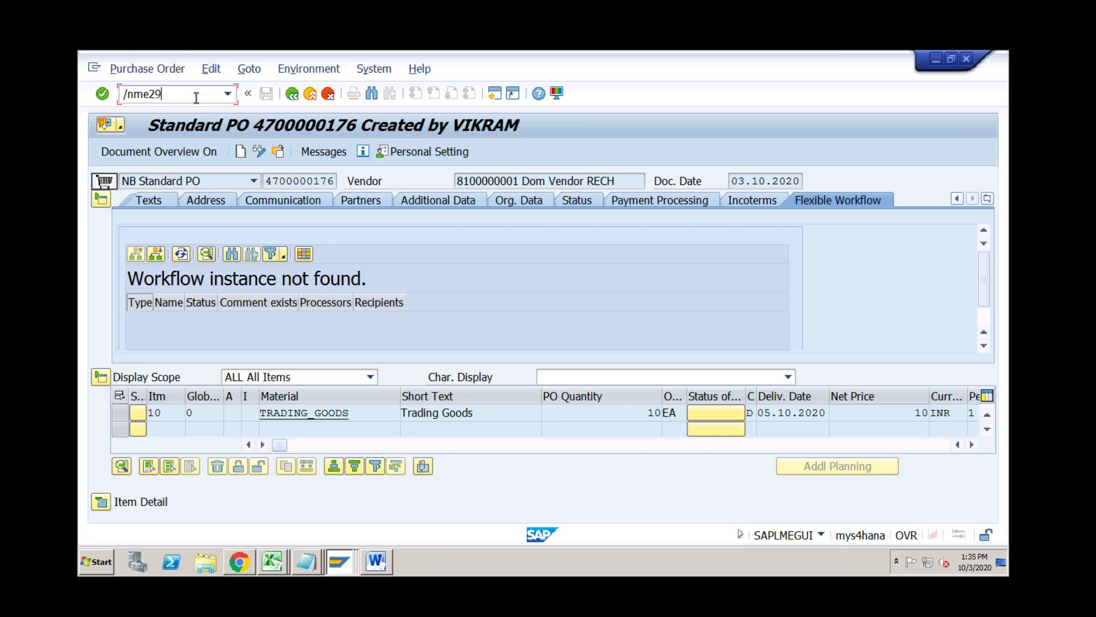
{"action": "key", "text": "Return"}
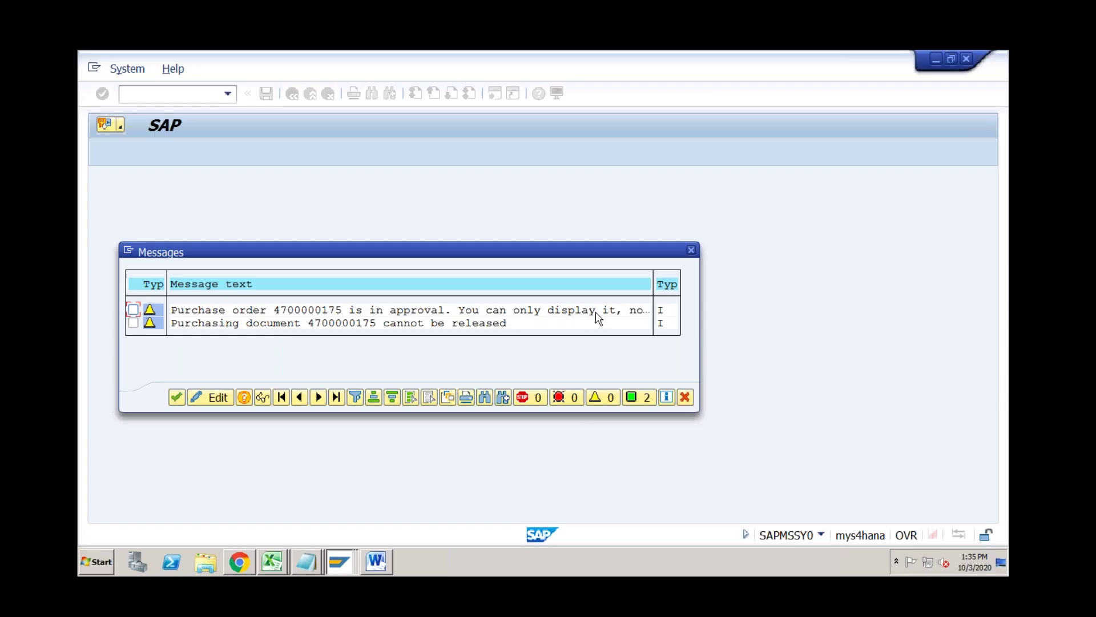
{"action": "left_click", "coordinate": [176, 397]}
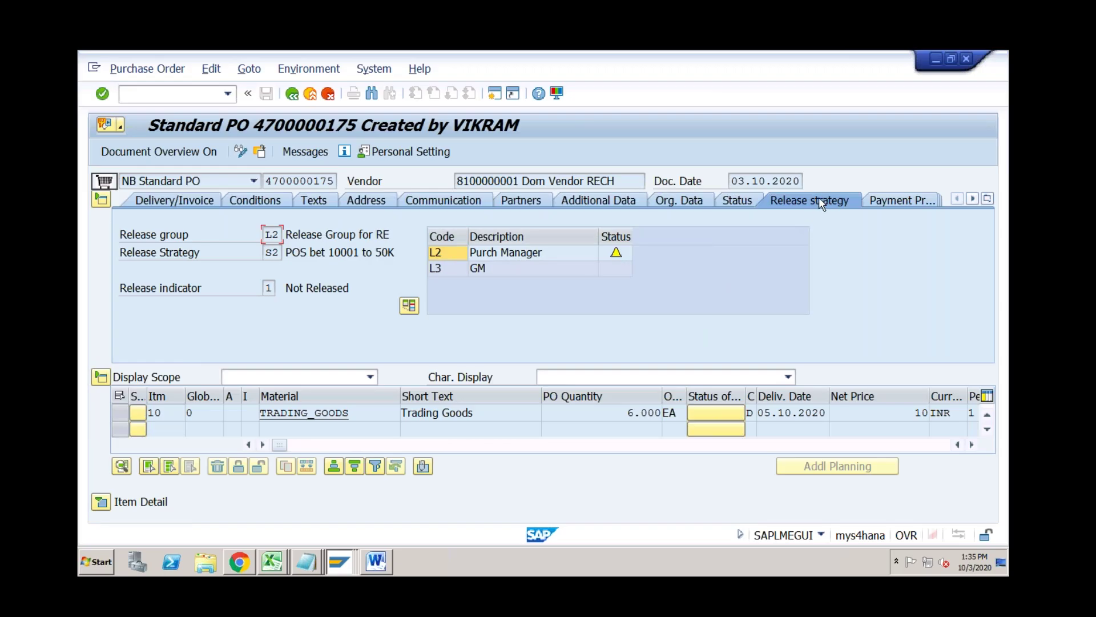
{"action": "left_click", "coordinate": [263, 159]}
{"action": "left_click", "coordinate": [325, 223]}
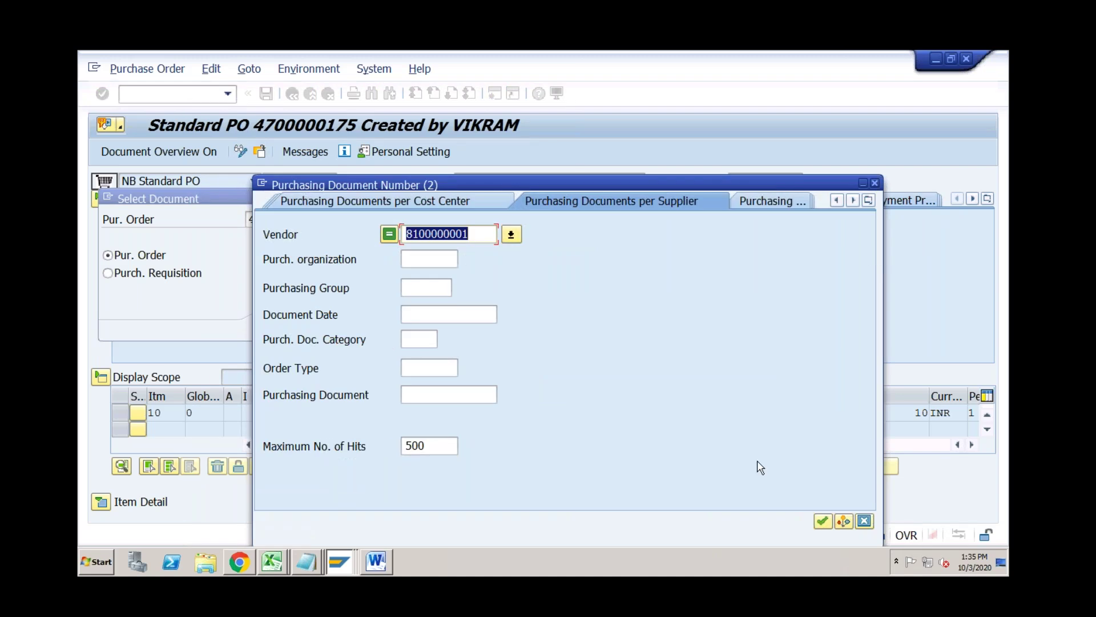
{"action": "key", "text": "Return"}
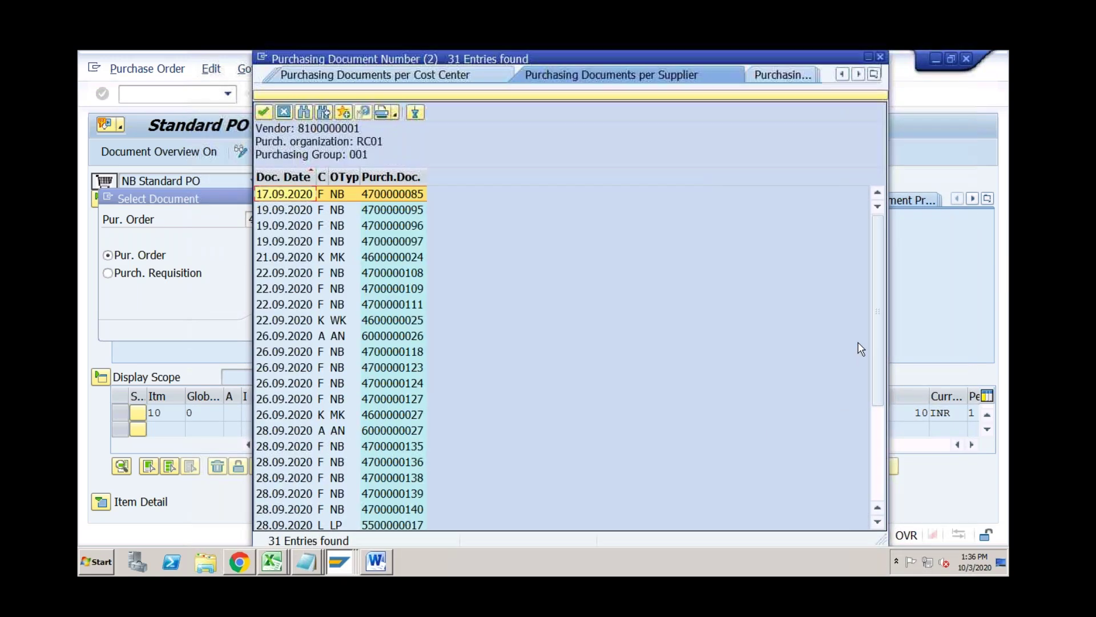
{"action": "left_click_drag", "start_coordinate": [879, 410], "coordinate": [879, 496]}
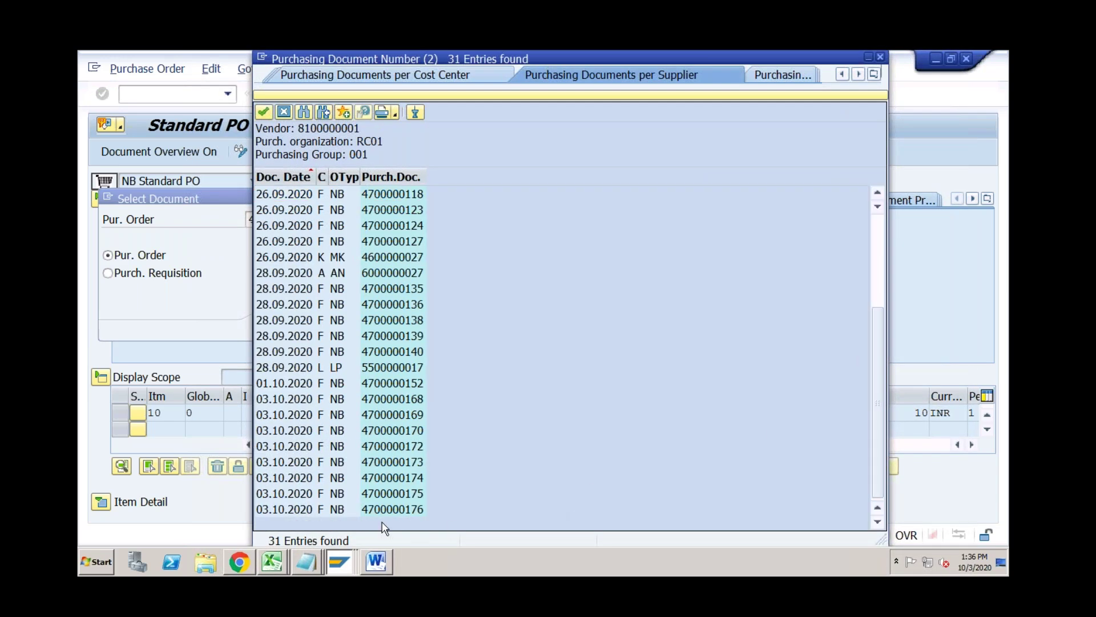
{"action": "double_click", "coordinate": [372, 509]}
{"action": "key", "text": "Return"}
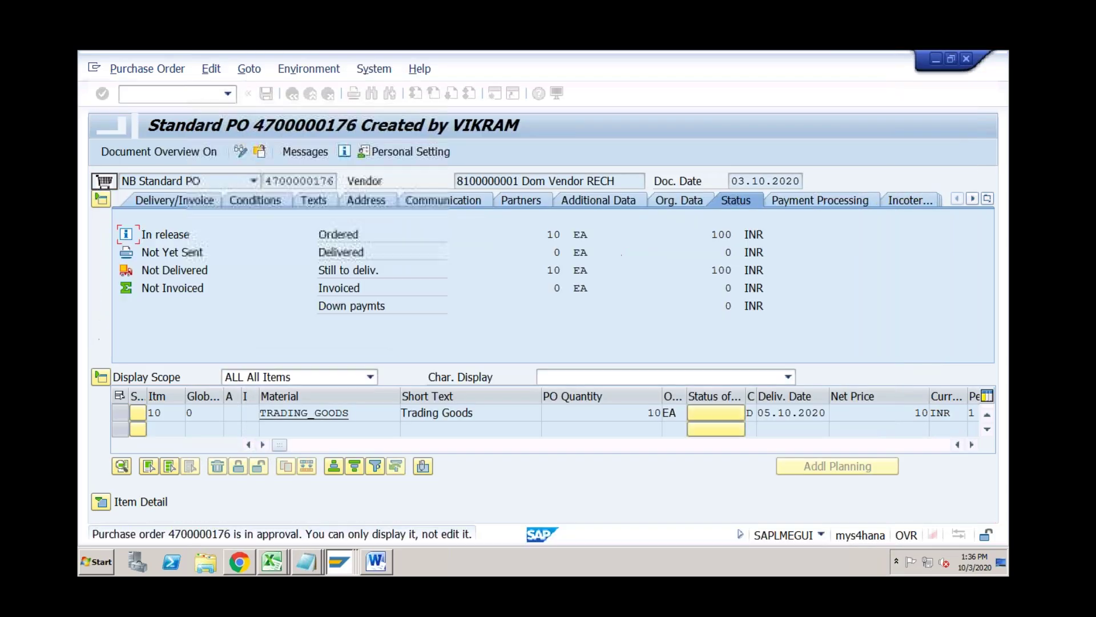
{"action": "left_click", "coordinate": [988, 200]}
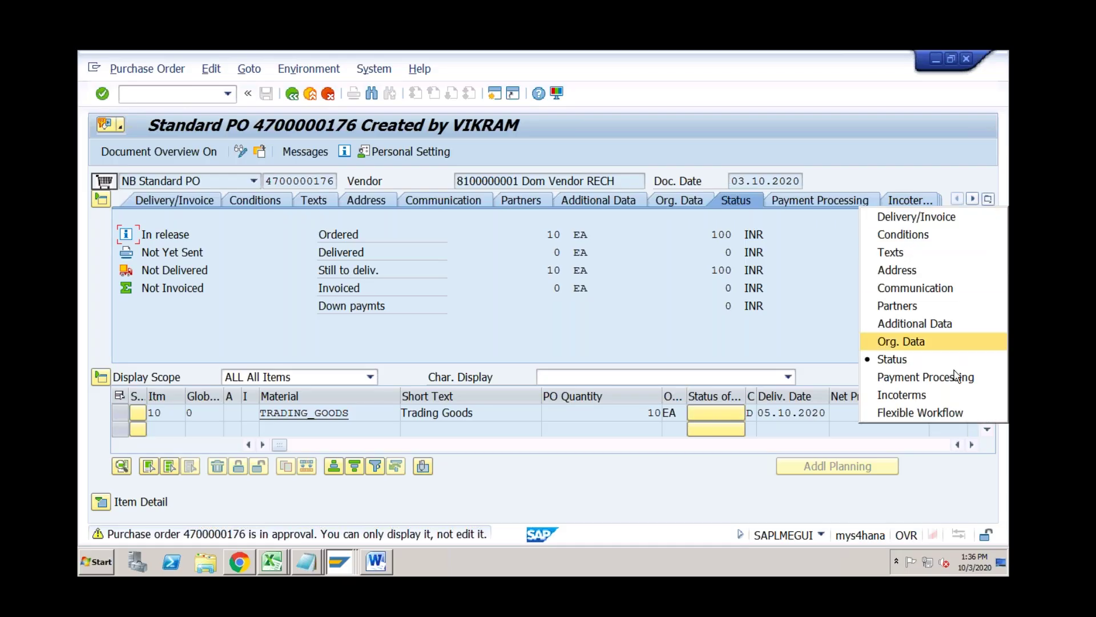
{"action": "left_click", "coordinate": [947, 415]}
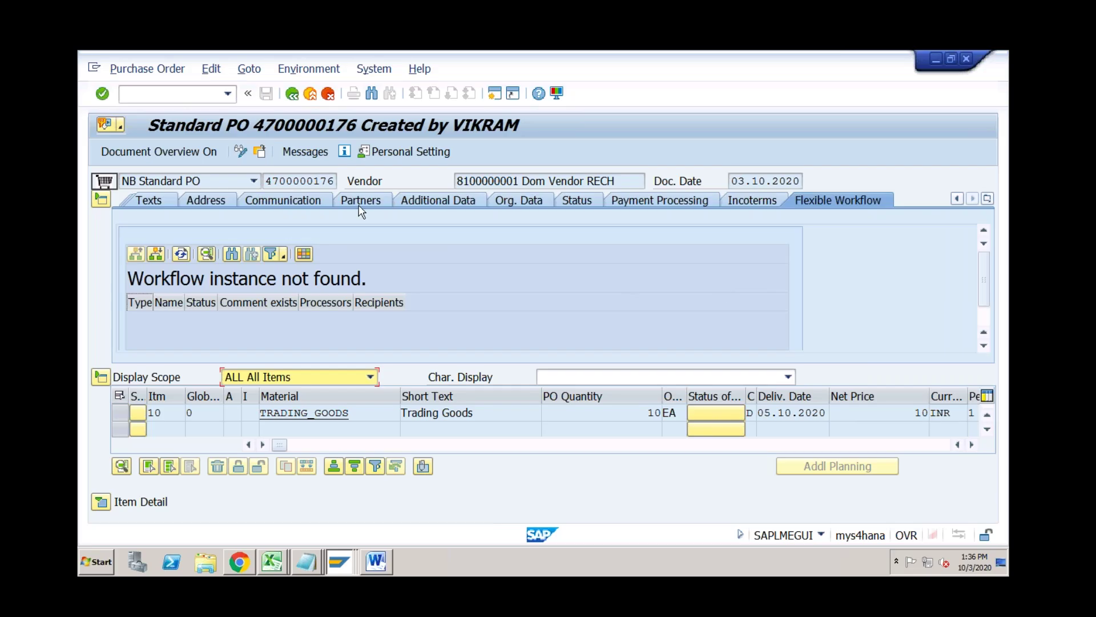
{"action": "left_click", "coordinate": [228, 93]}
{"action": "left_click", "coordinate": [188, 116]}
{"action": "key", "text": "Return"}
{"action": "left_click", "coordinate": [176, 397]}
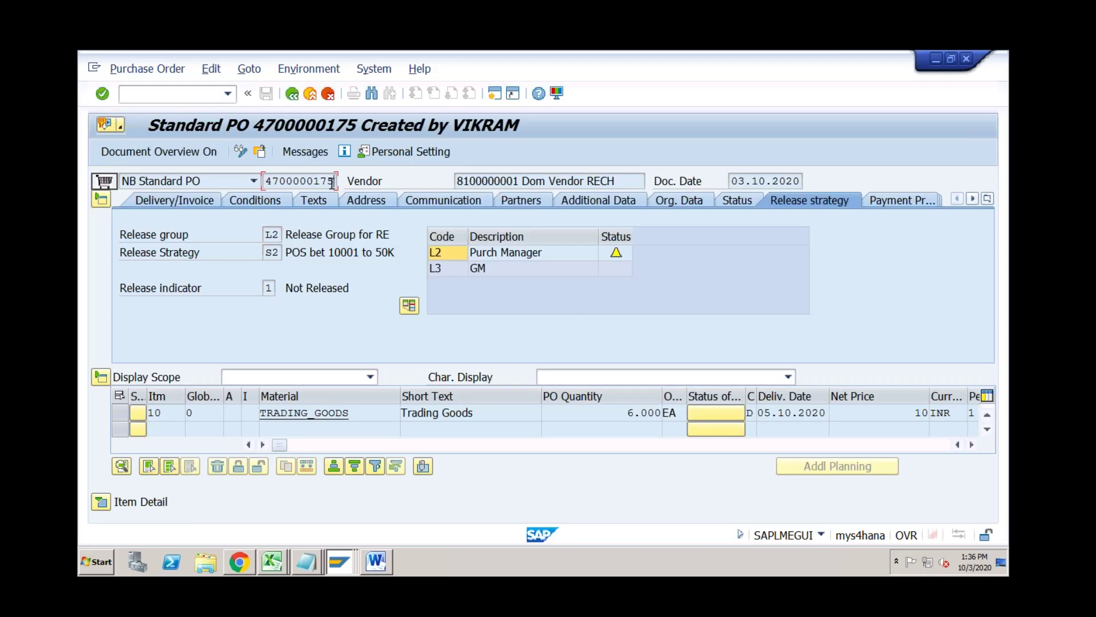
{"action": "left_click", "coordinate": [260, 152]}
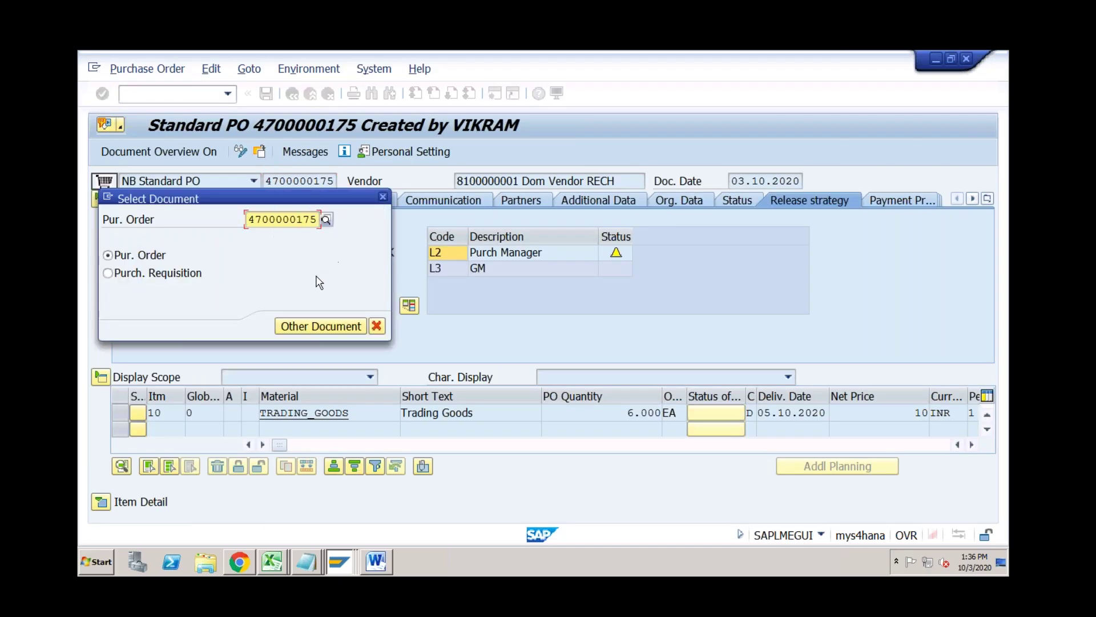
{"action": "left_click", "coordinate": [318, 219]}
{"action": "key", "text": "BackSpace"}
{"action": "type", "text": "6"}
{"action": "key", "text": "Return"}
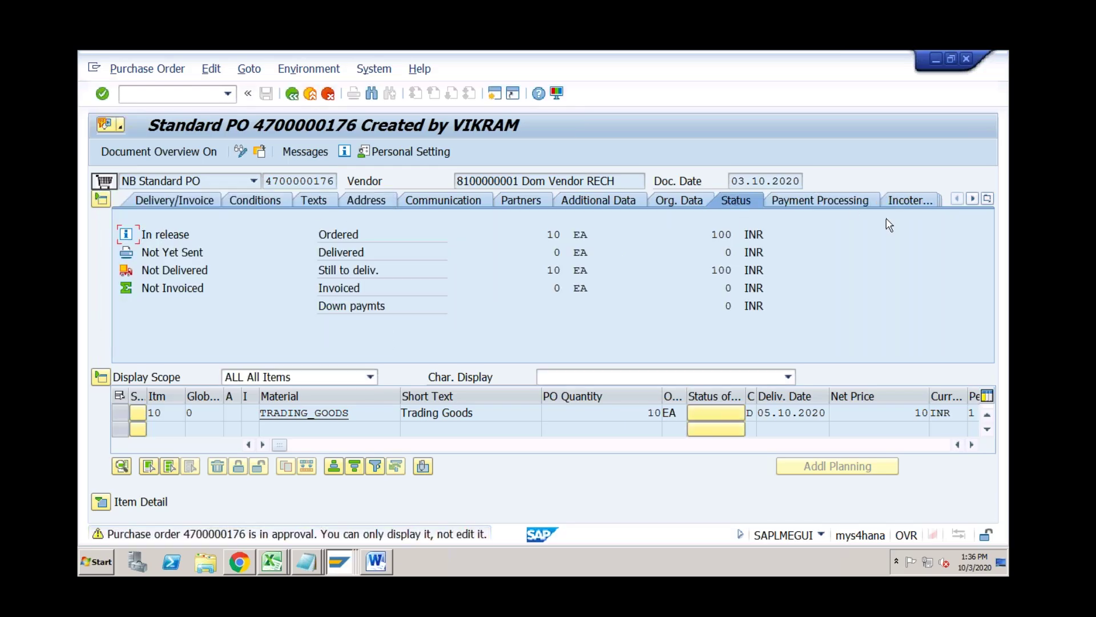
{"action": "left_click", "coordinate": [987, 200]}
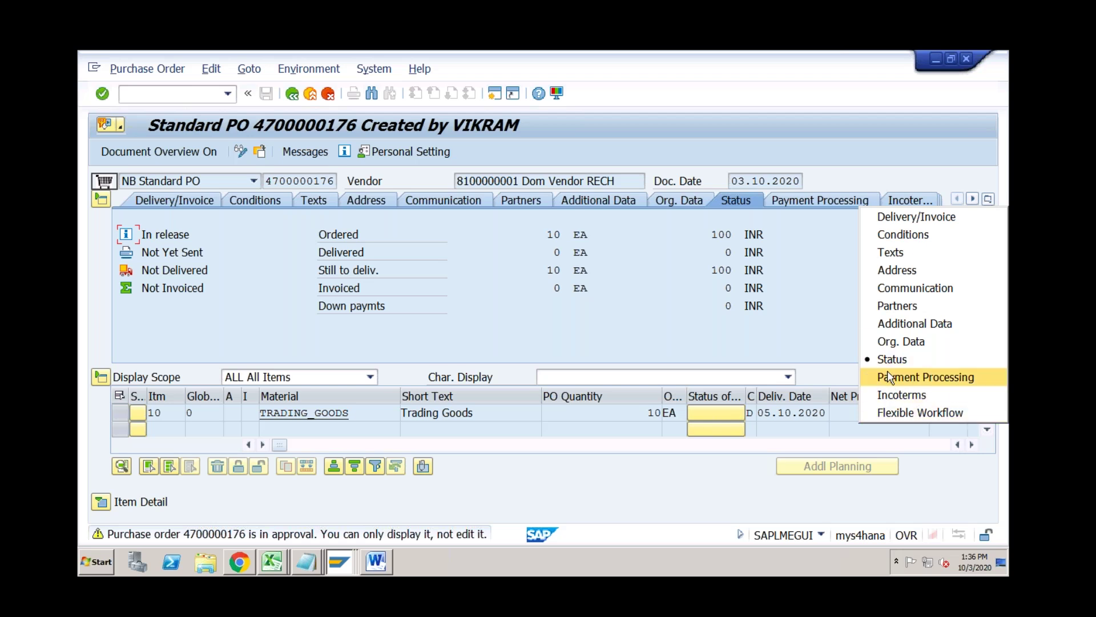
{"action": "left_click", "coordinate": [838, 343]}
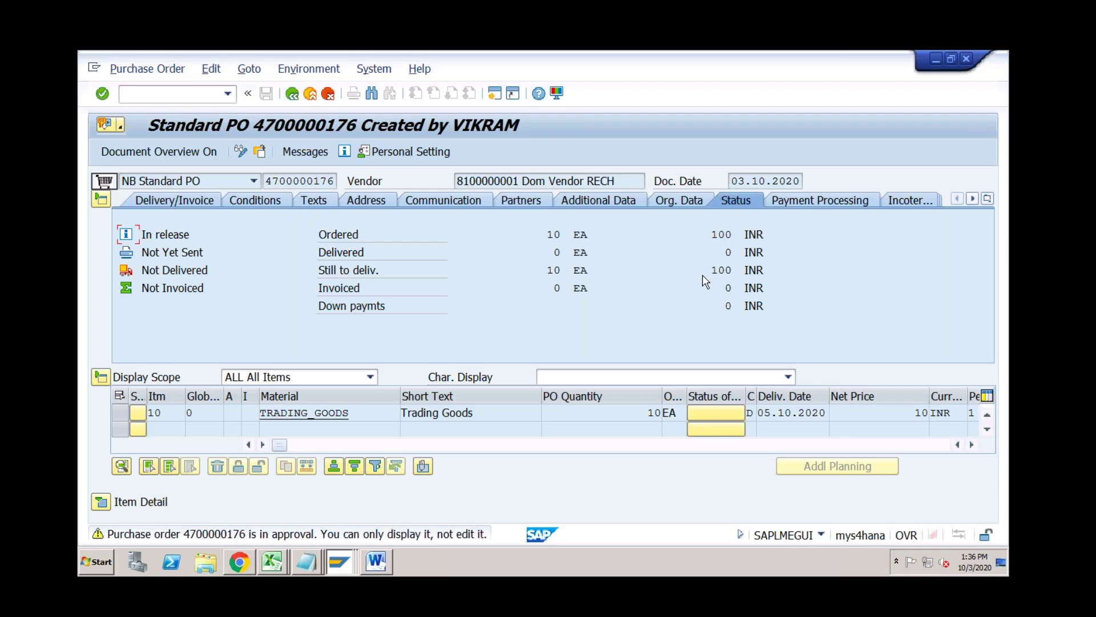
{"action": "mouse_move", "coordinate": [706, 281]}
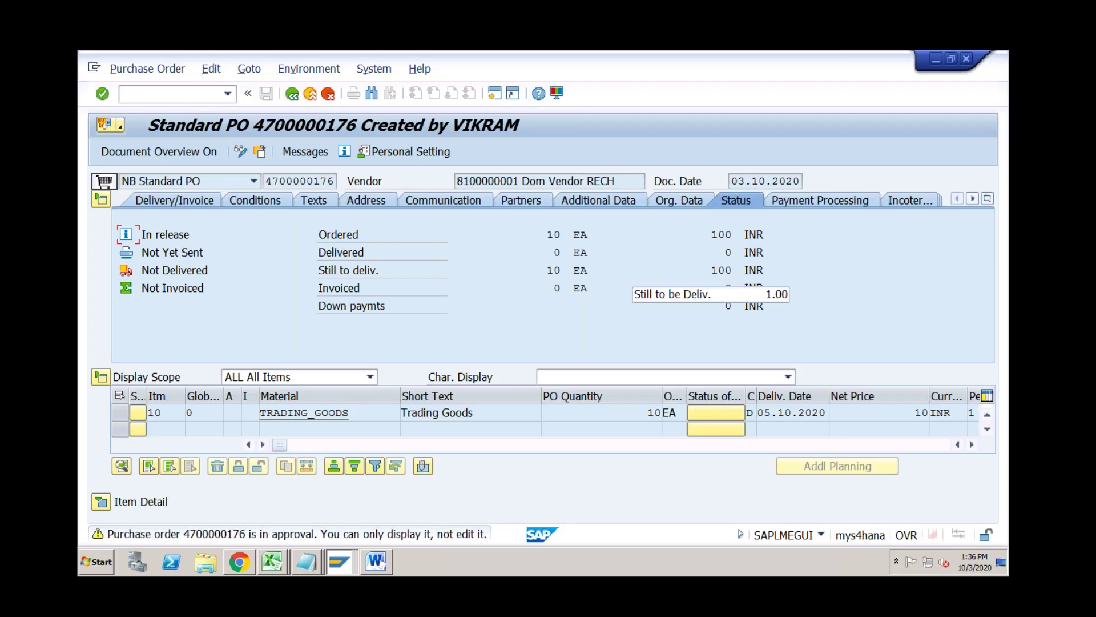
{"action": "left_click", "coordinate": [240, 563]}
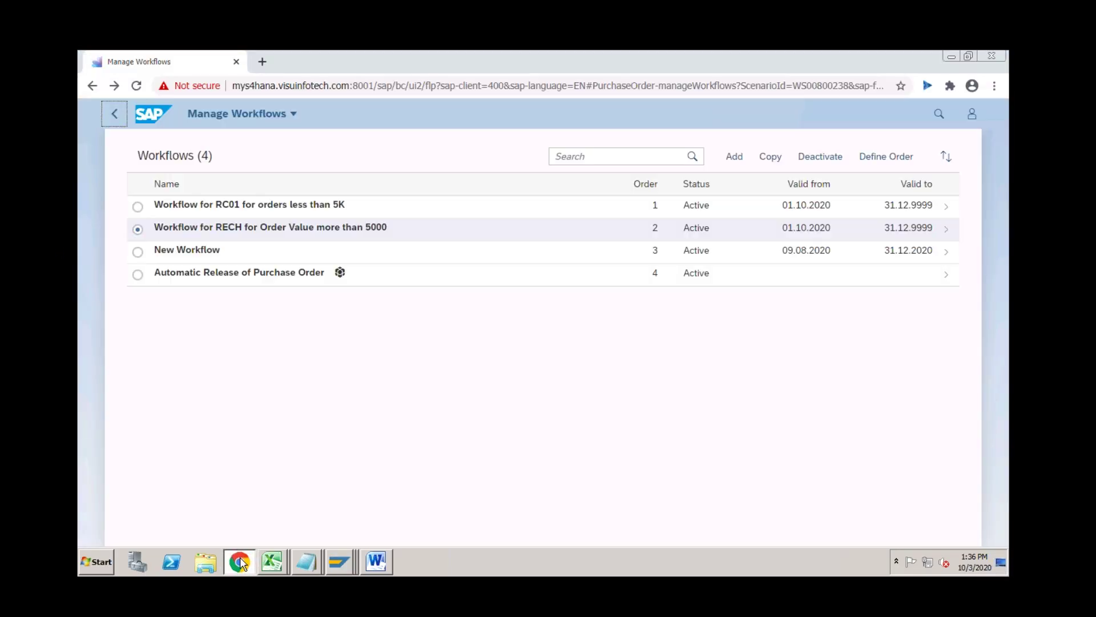
From the launchpad home, search 'my inbox' and open My Inbox - All Items, showing 0 tasks.
{"action": "left_click", "coordinate": [153, 114]}
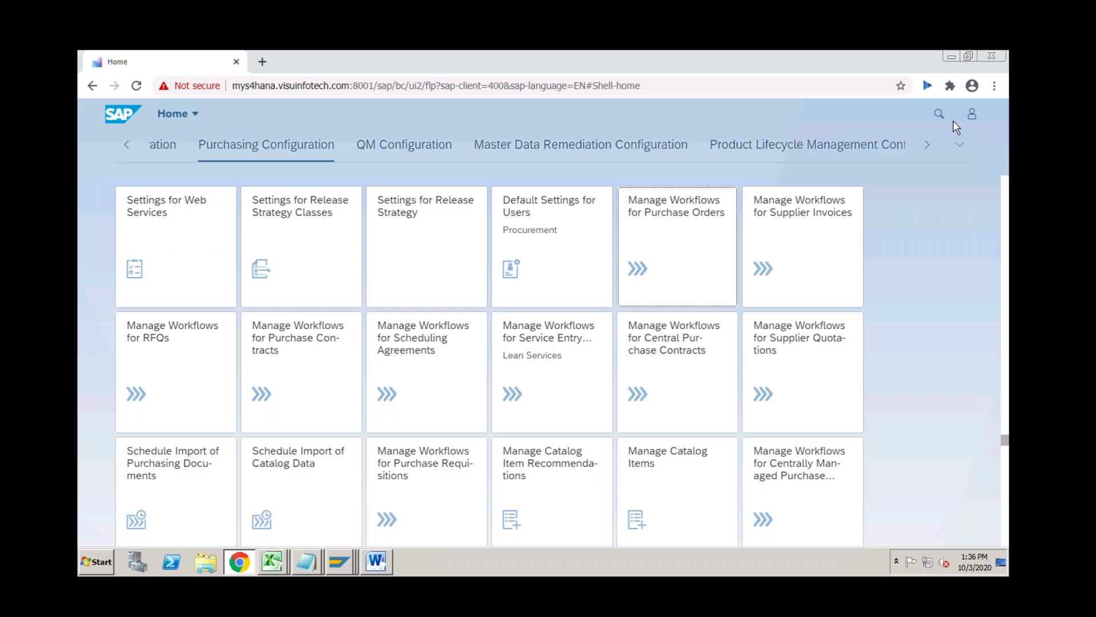
{"action": "left_click", "coordinate": [938, 116]}
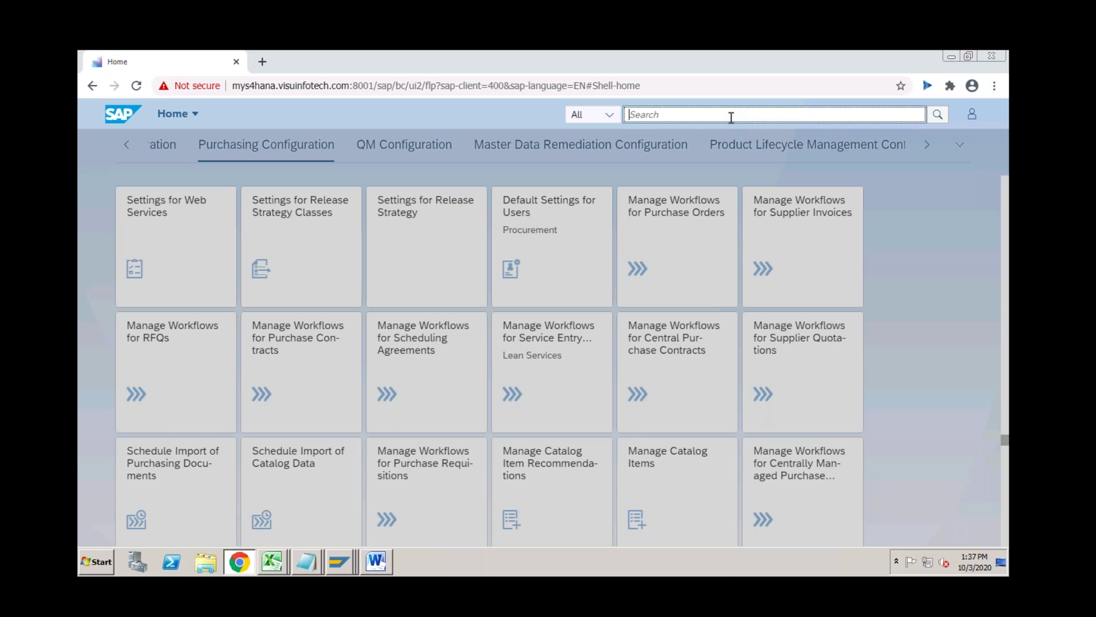
{"action": "type", "text": "my inbox"}
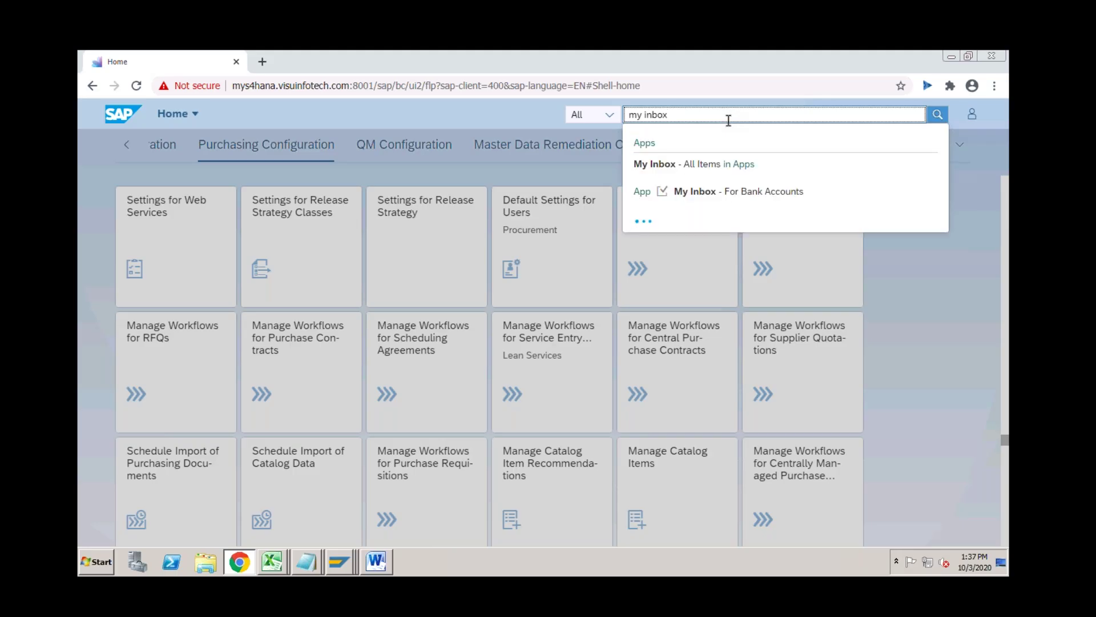
{"action": "left_click", "coordinate": [685, 164]}
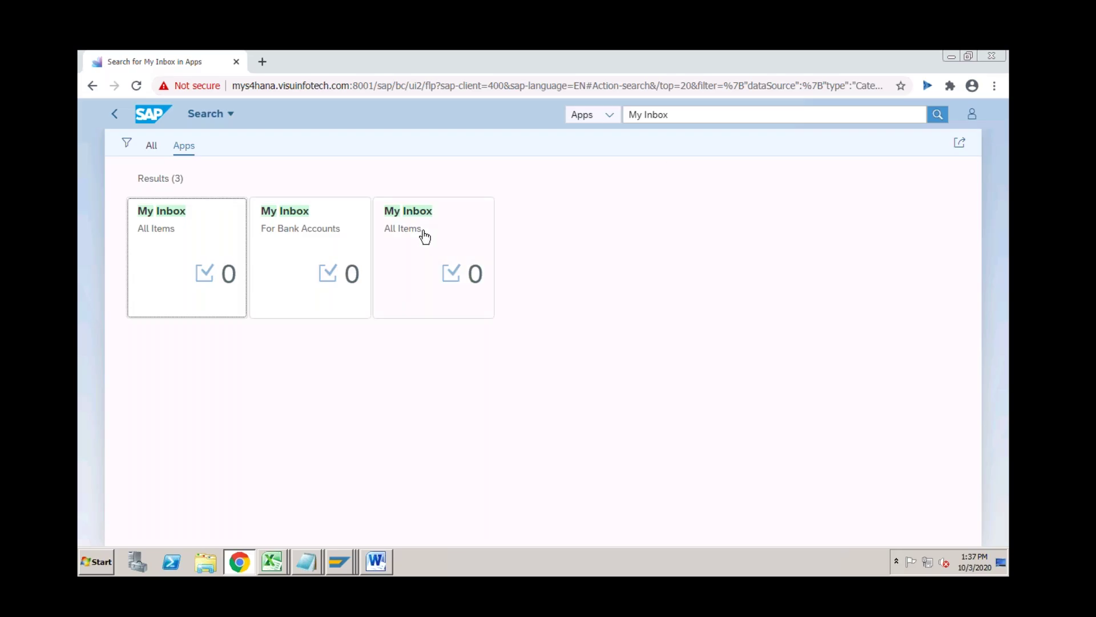
{"action": "left_click", "coordinate": [199, 251]}
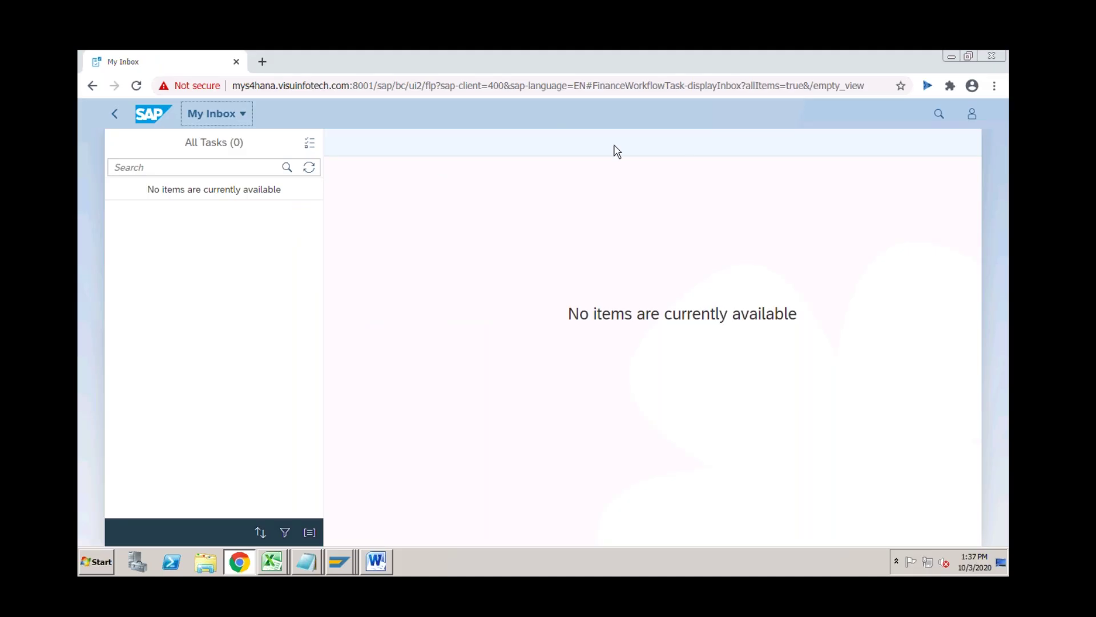
Sign out of the SAP Fiori Launchpad and confirm.
{"action": "left_click", "coordinate": [977, 116]}
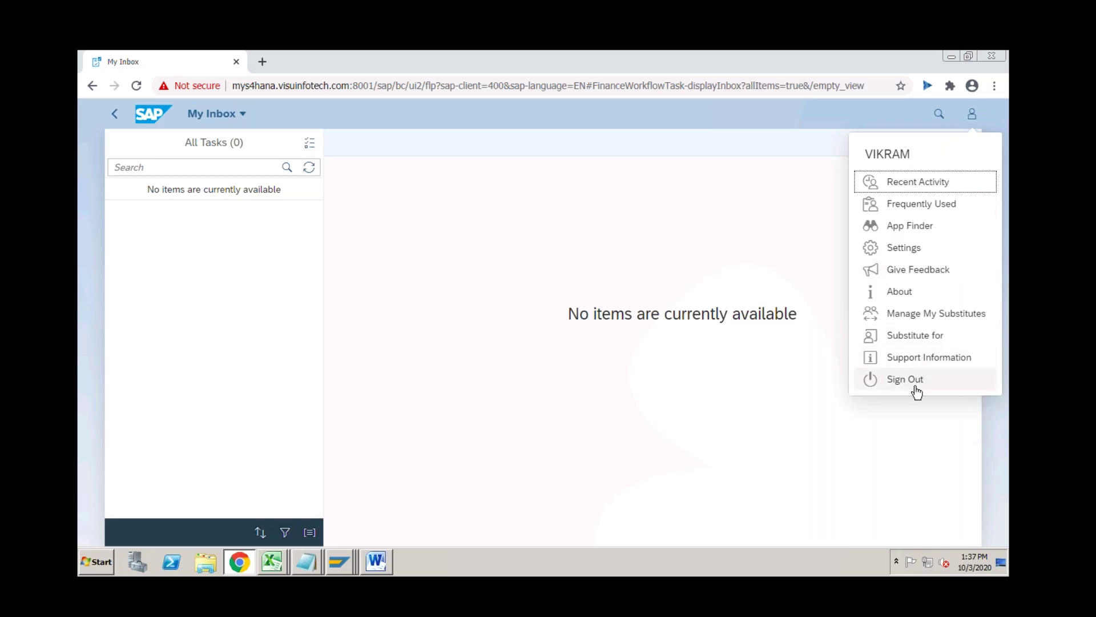
{"action": "left_click", "coordinate": [916, 390]}
{"action": "left_click", "coordinate": [590, 354]}
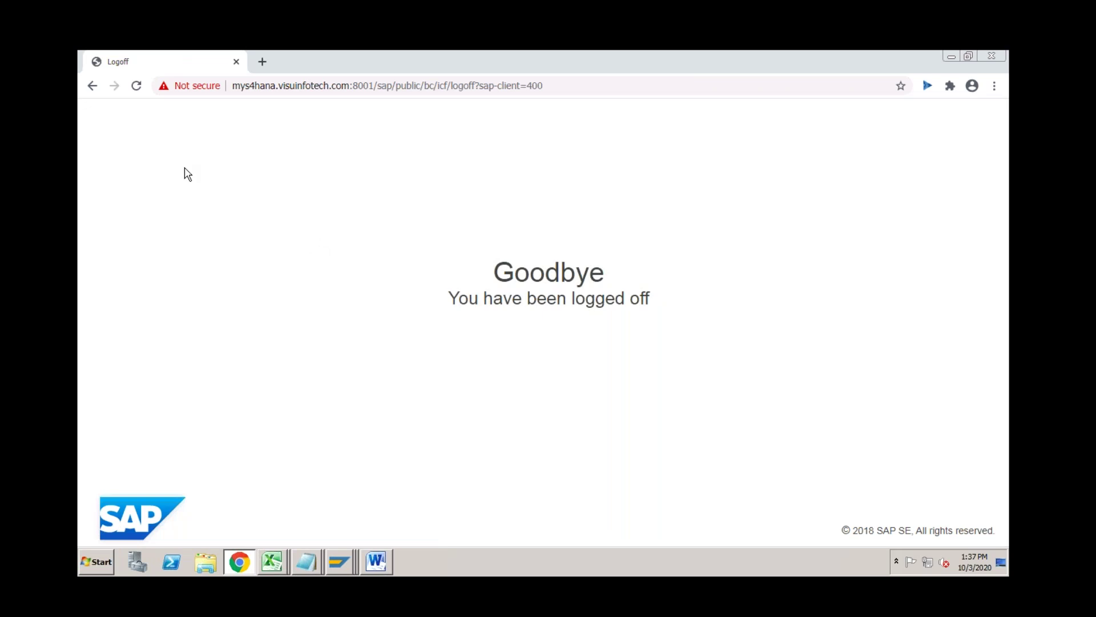
Back on the logon page, enter the other user's user name and move to Password.
{"action": "left_click", "coordinate": [96, 87]}
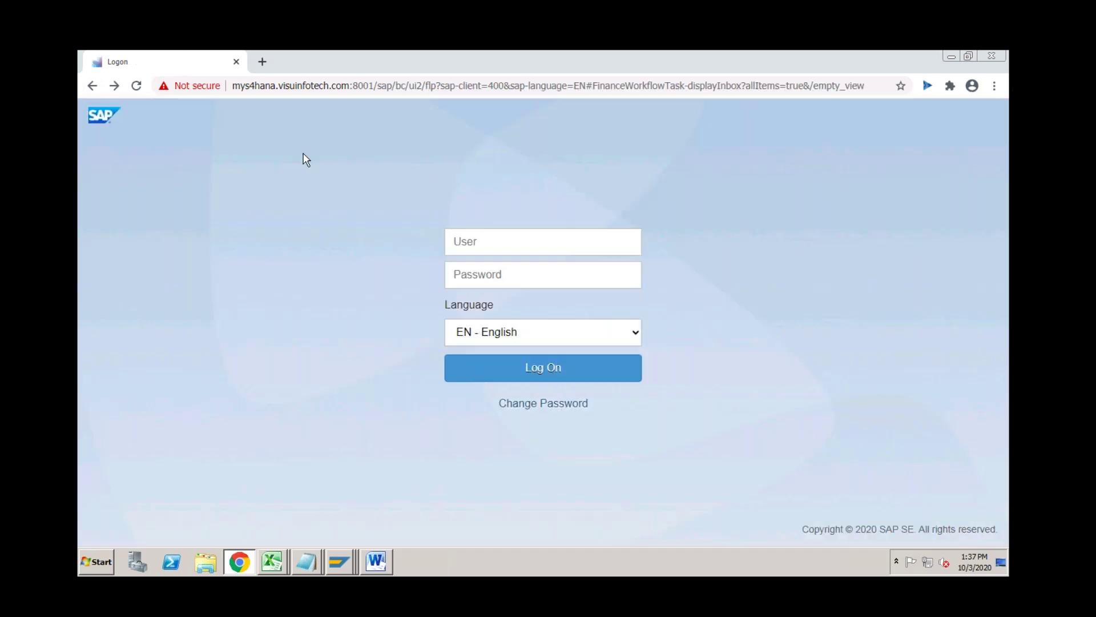
{"action": "left_click", "coordinate": [505, 239]}
{"action": "type", "text": "ga"}
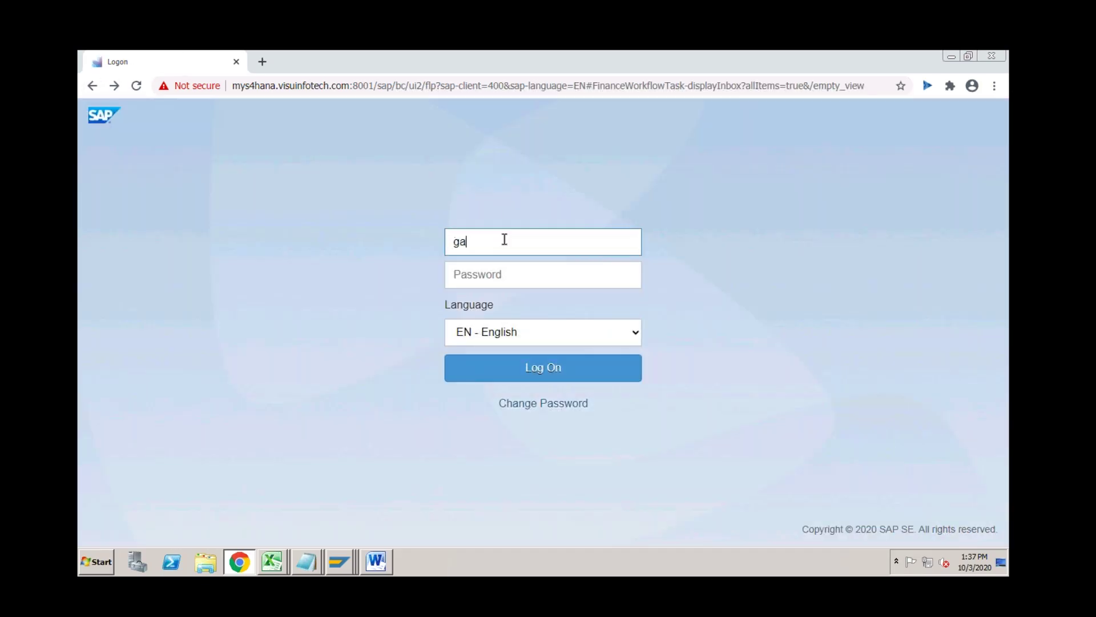
{"action": "type", "text": "urav10"}
{"action": "key", "text": "Tab"}
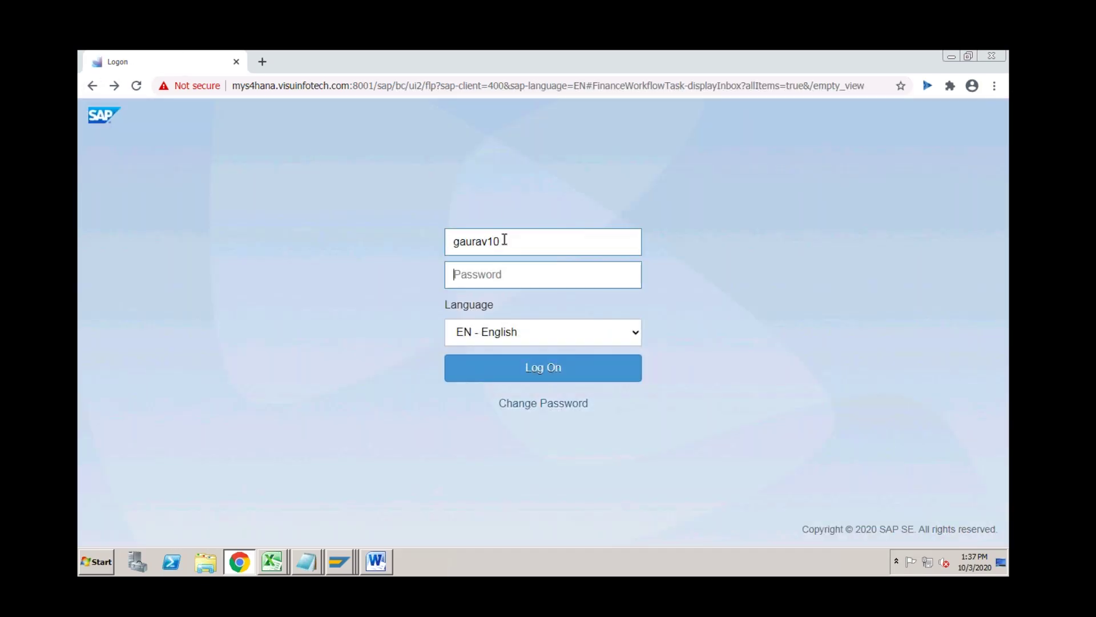